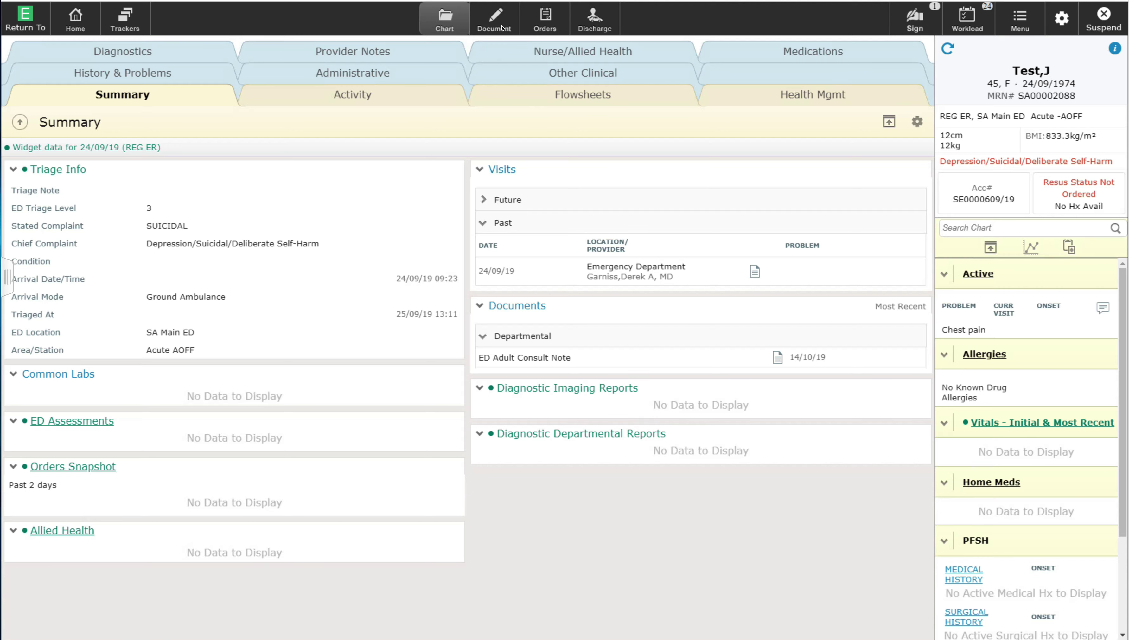
Open the patient's ED Adult note and expand its full Discharge Plan section.
left_click(489, 22)
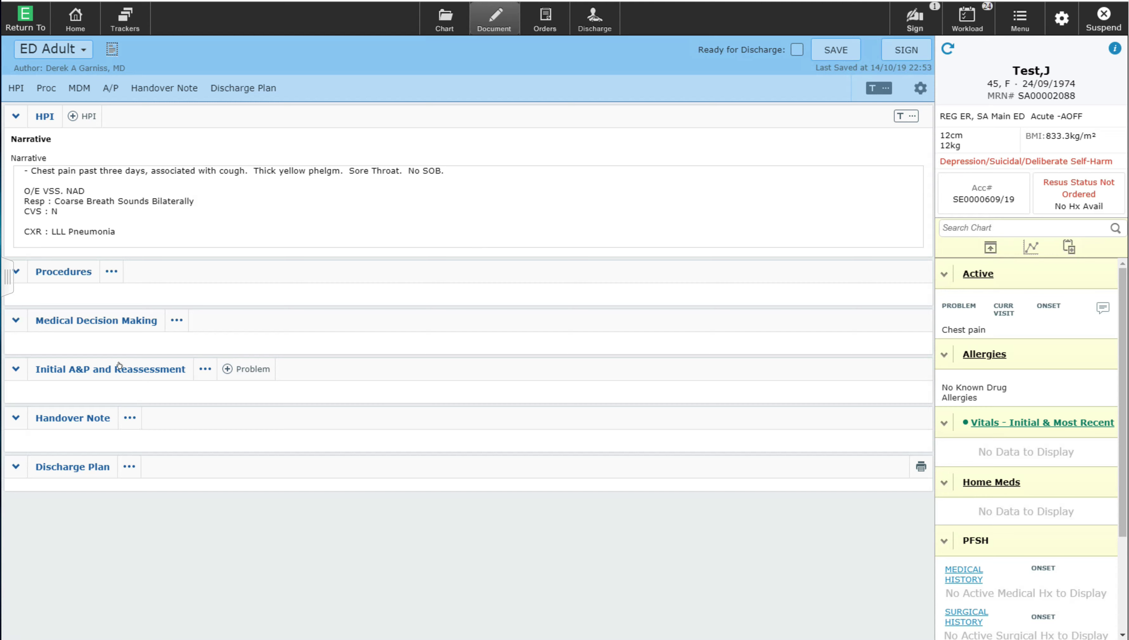
left_click(65, 467)
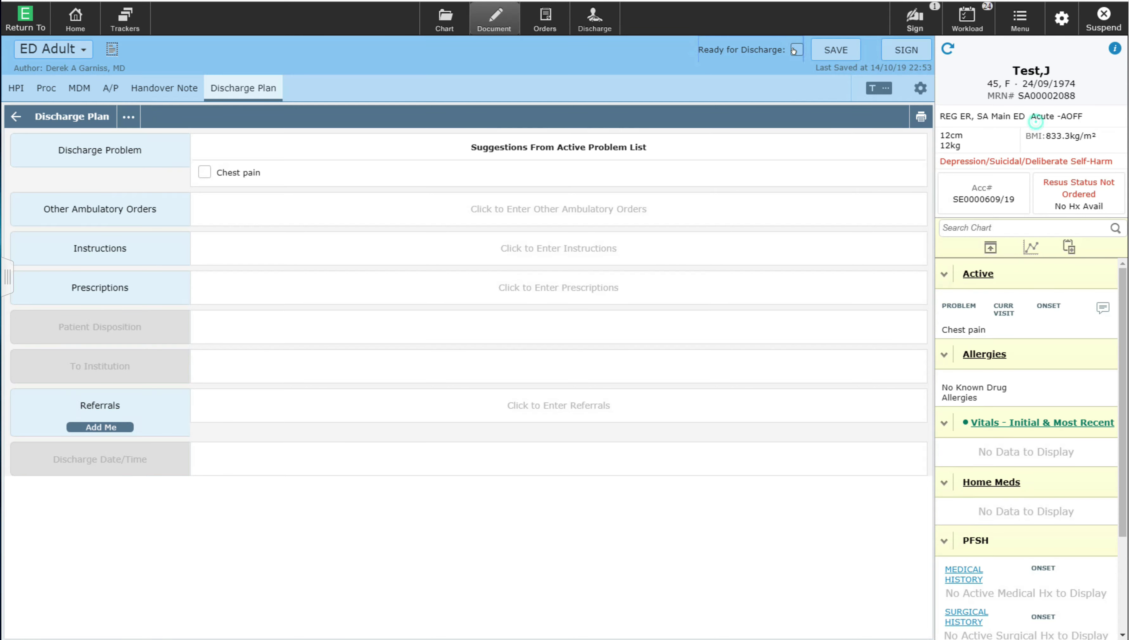
Tick Ready for Discharge in the note and open the Discharge Problem dialog.
left_click(795, 50)
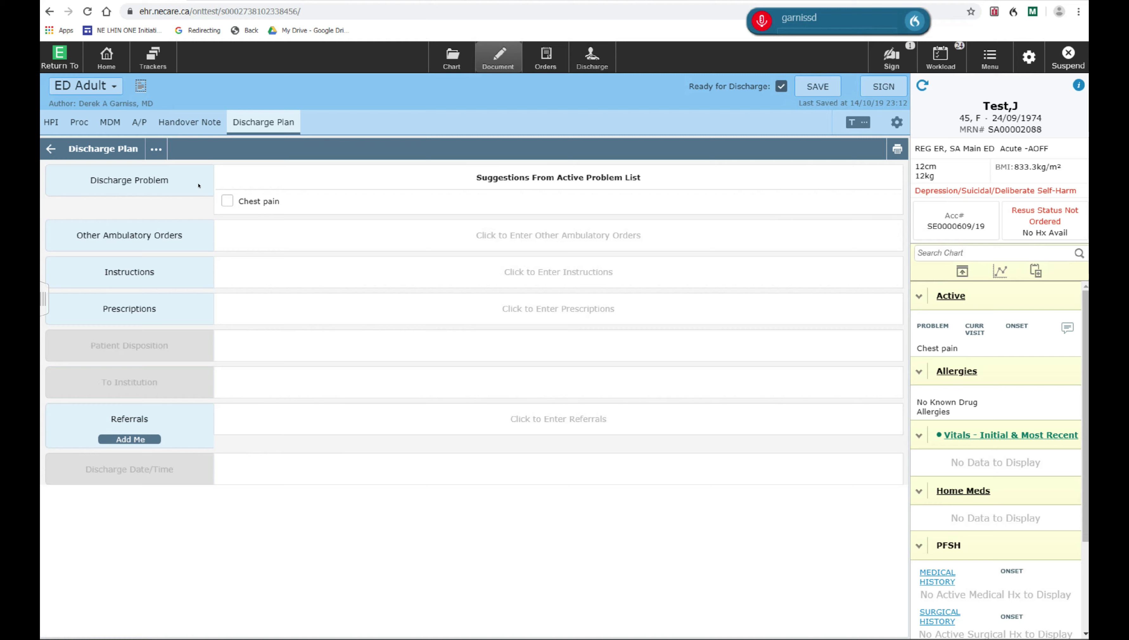
left_click(155, 180)
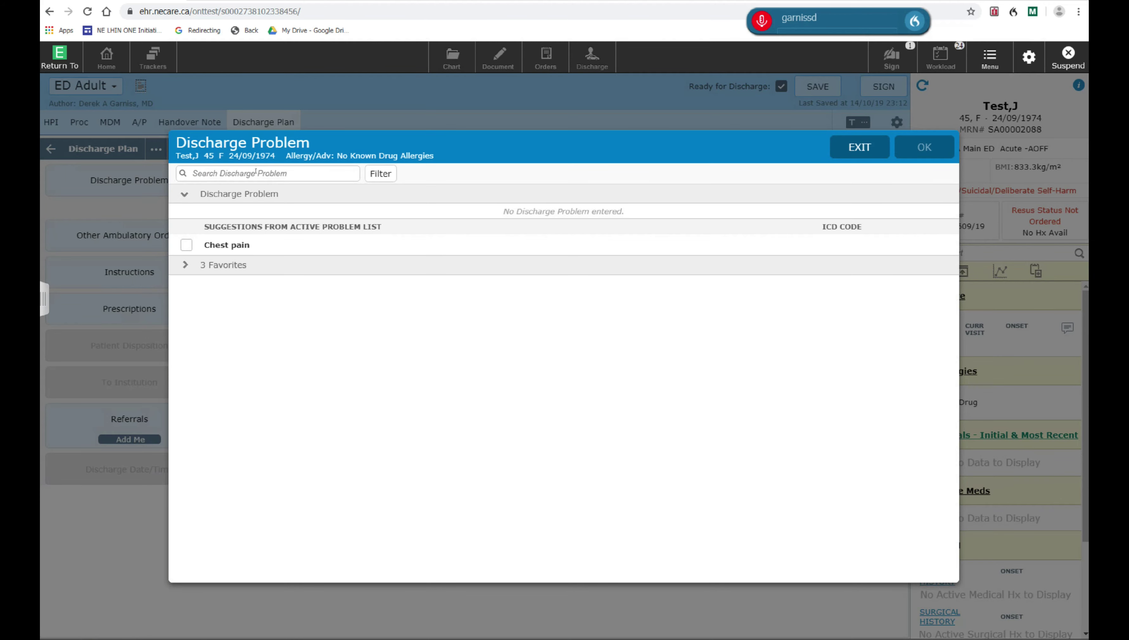
Search 'pneumonia' and record Pneumonia (J18.9) as the discharge problem.
left_click(262, 171)
type("pen")
type("neumo")
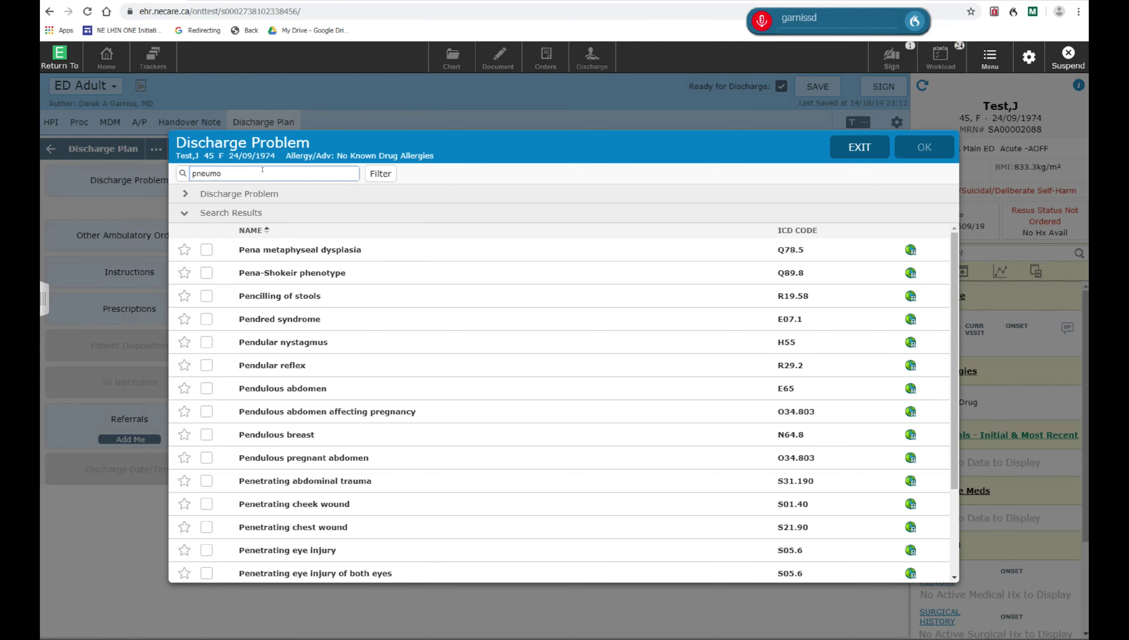
type("n")
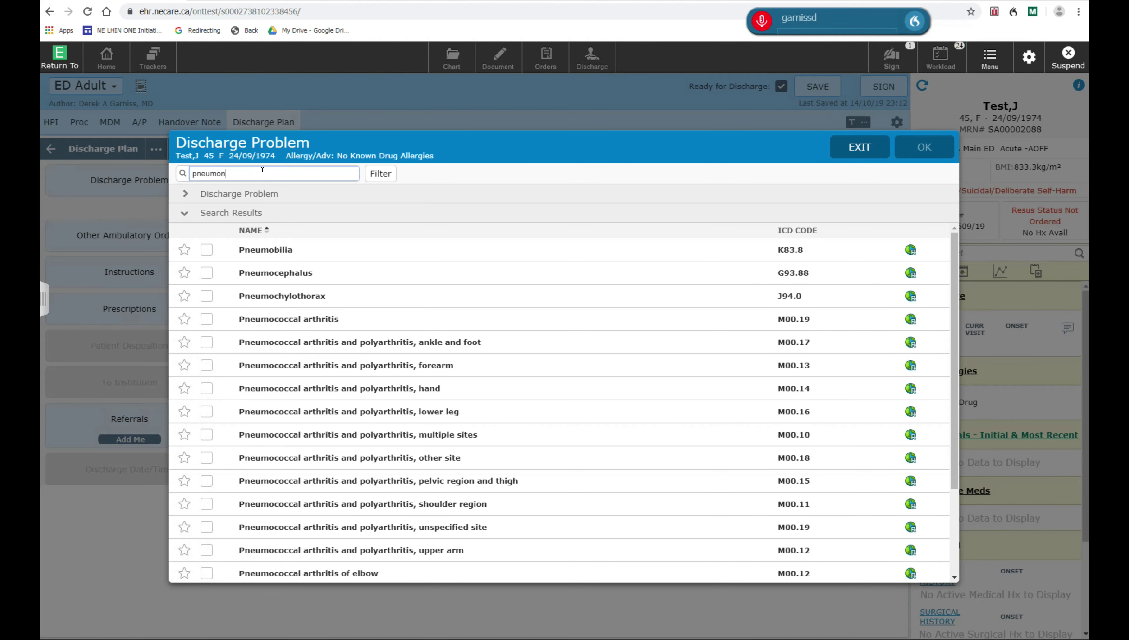
type("ia")
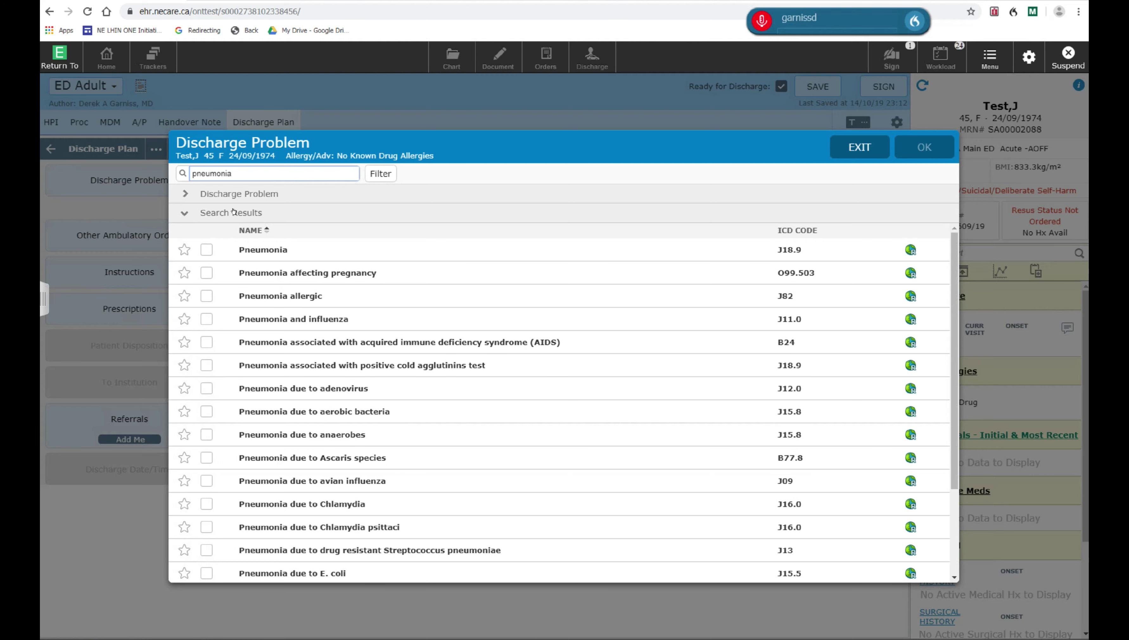
left_click(204, 247)
left_click(205, 249)
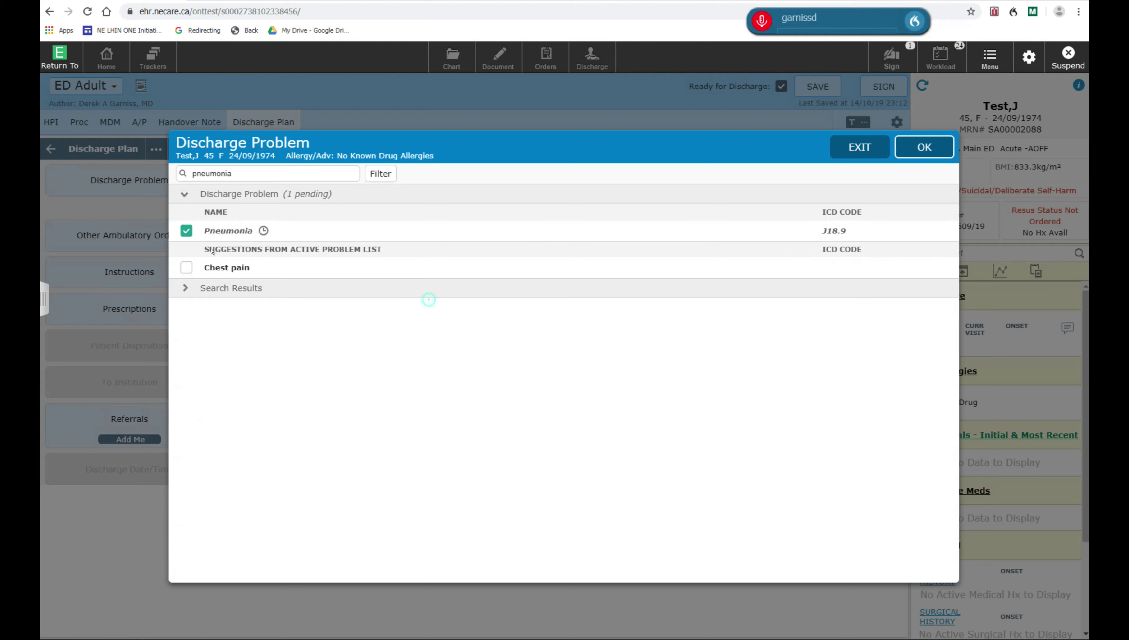
left_click(924, 146)
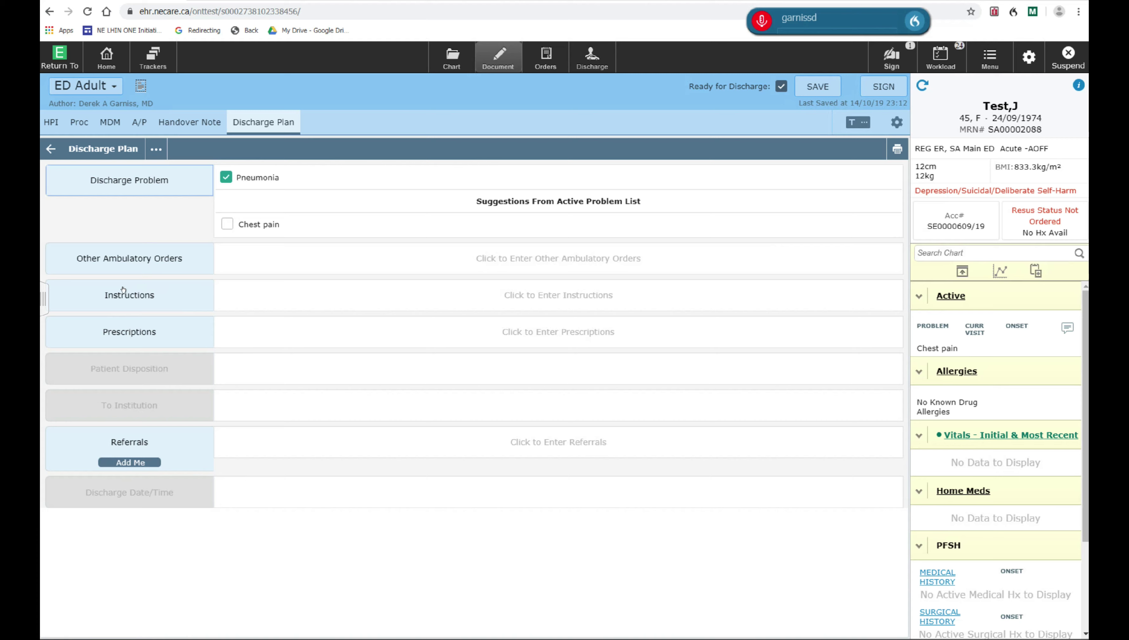
Enter instructions 'Levaquin 750mg Daily x 5 days' and 'F/u with the family within a week.'.
left_click(315, 300)
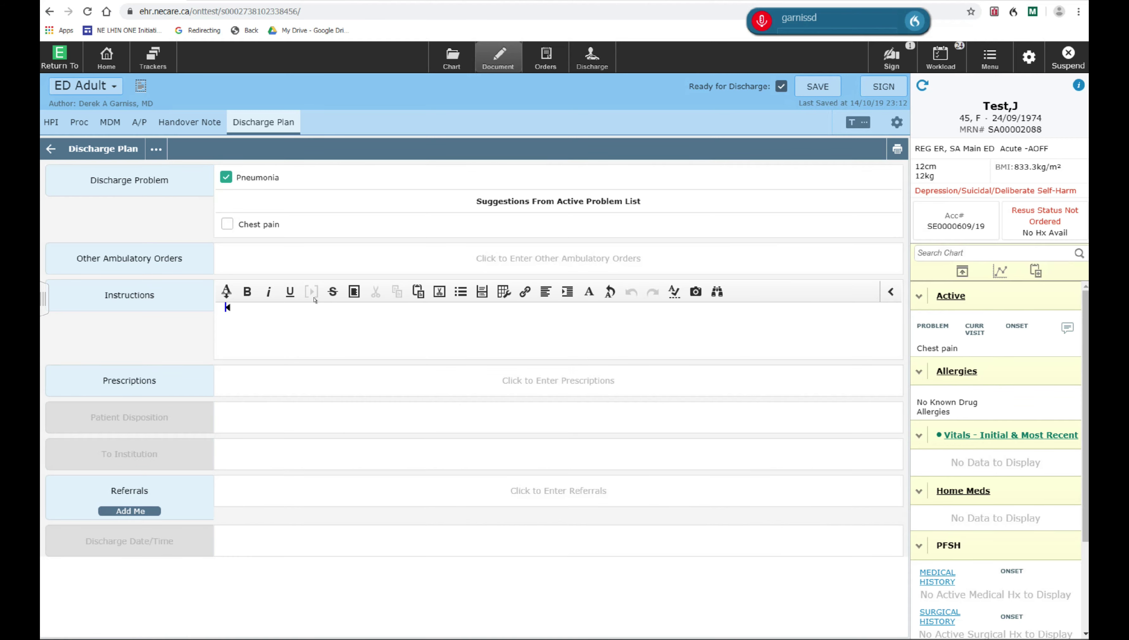
type("Levaquin 750mg Daily x 5 days")
key("Return")
type("F/u with the family")
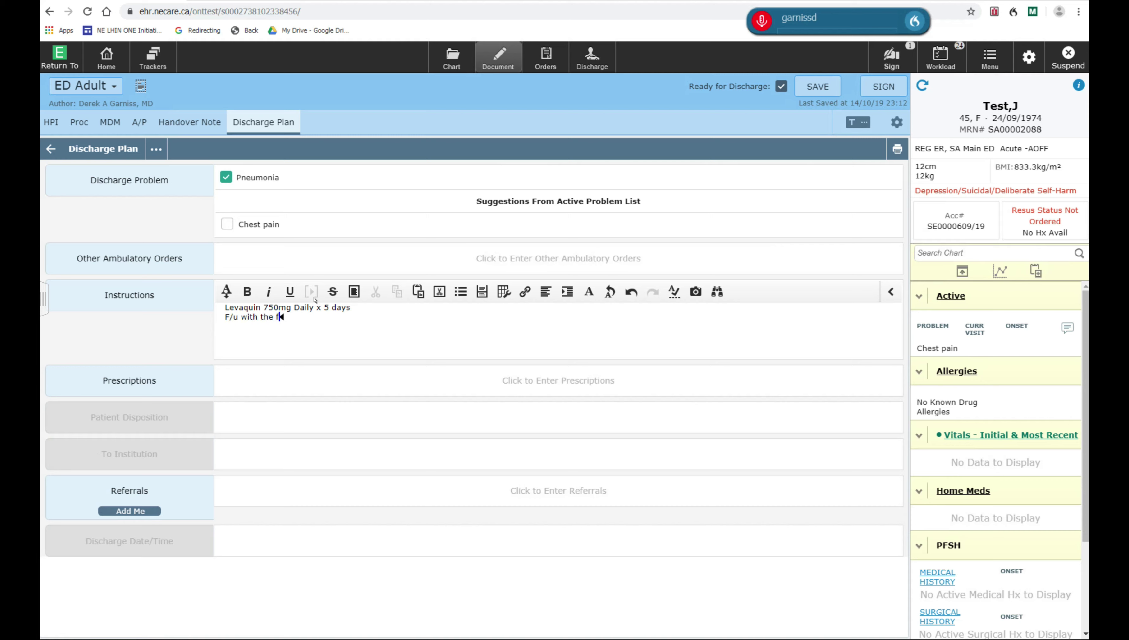
type(" within a week.")
Save the ED note so it returns to the home list as a Draft.
left_click(811, 86)
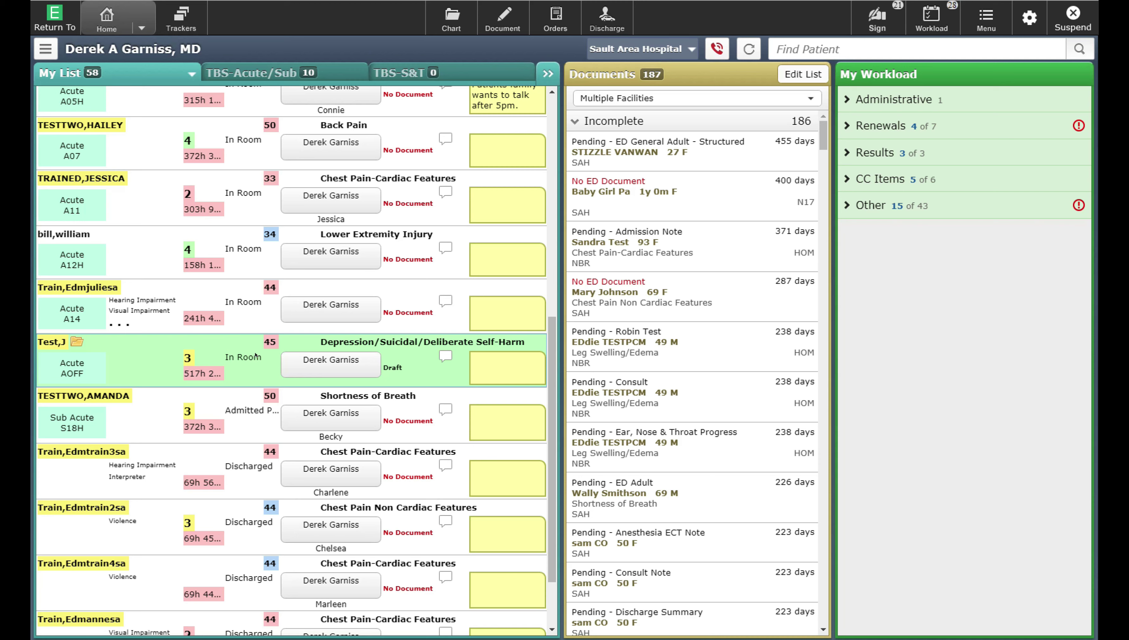
Open the patient's standalone Discharge Plan, mark it ready, and open Discharge Problem.
left_click(618, 26)
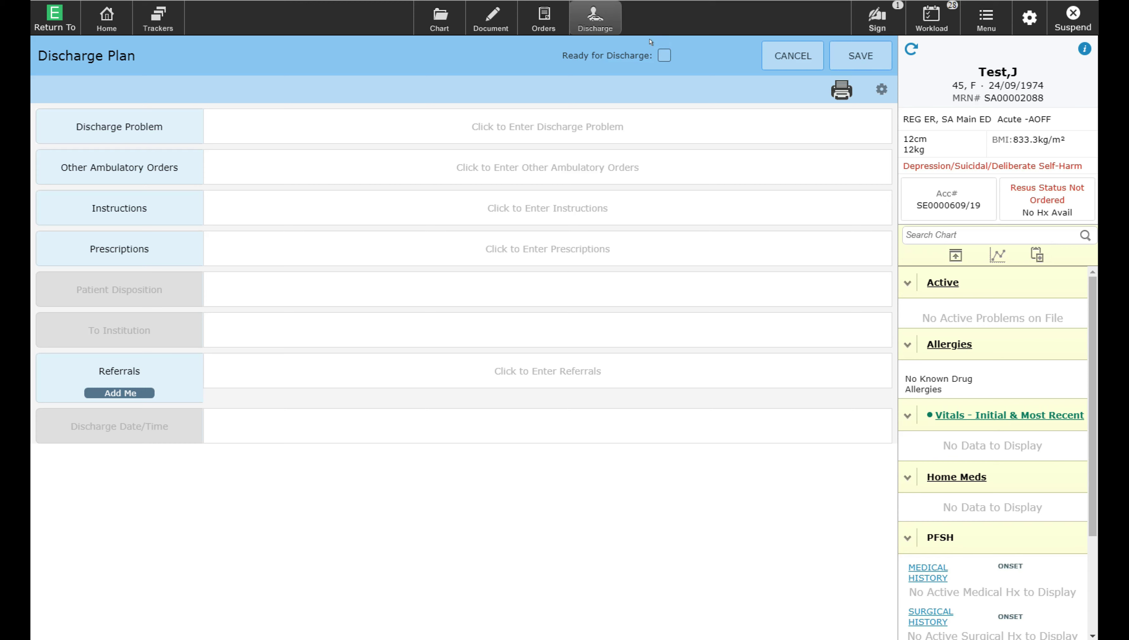
left_click(662, 54)
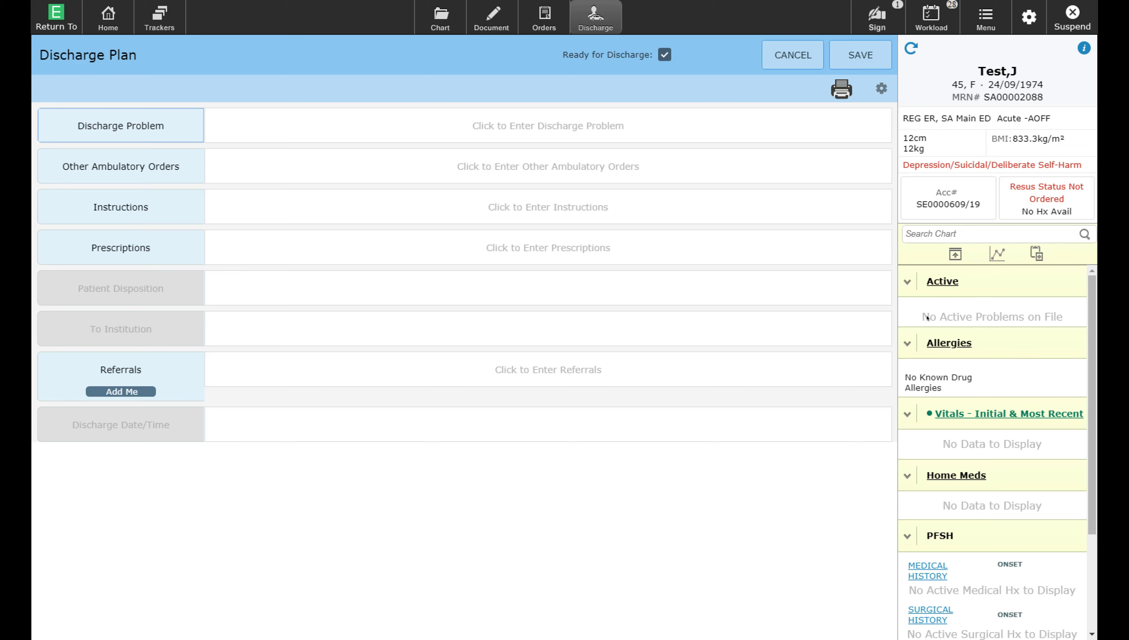
left_click(126, 121)
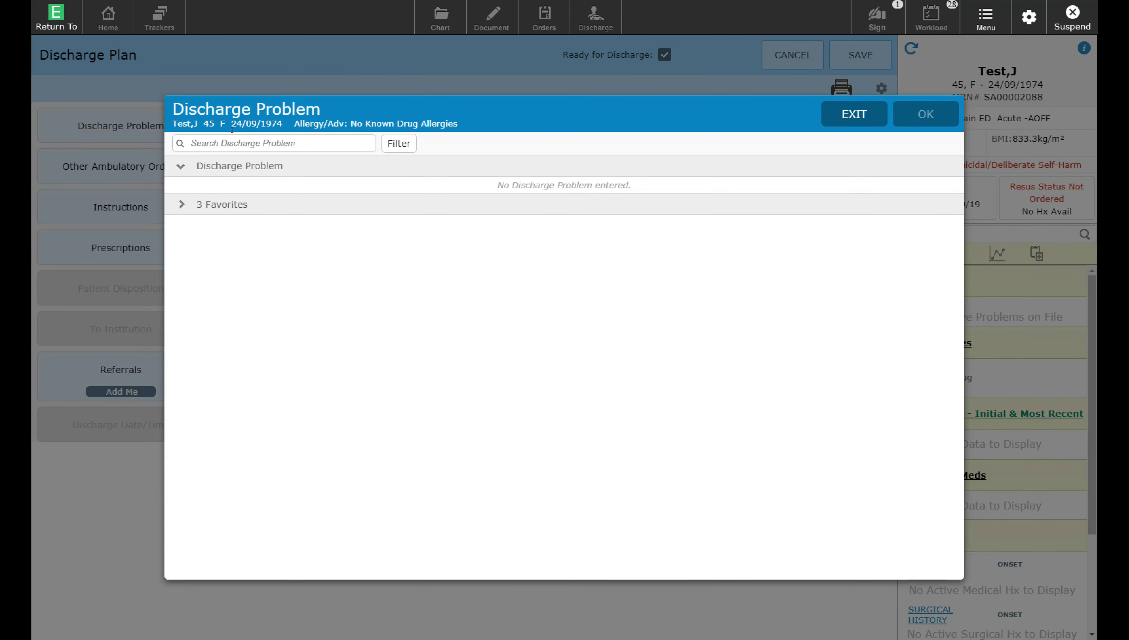
Code Ankle fracture, left (S82.890) as the discharge problem and open Other Ambulatory Orders.
type("ankle fractue")
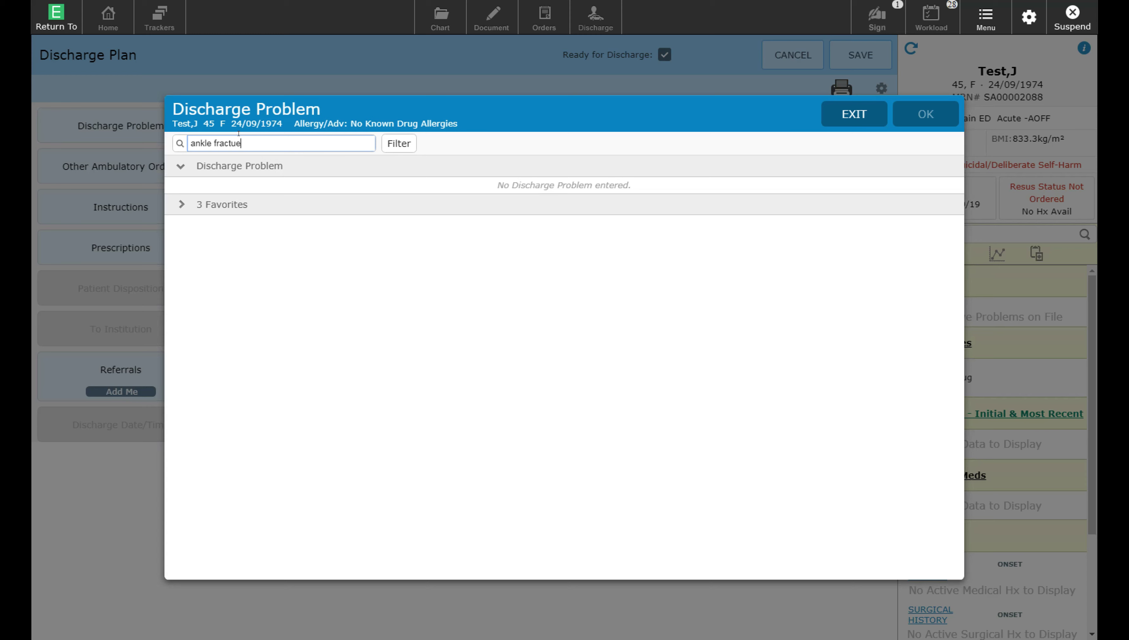
key("BackSpace")
type("re")
key("Return")
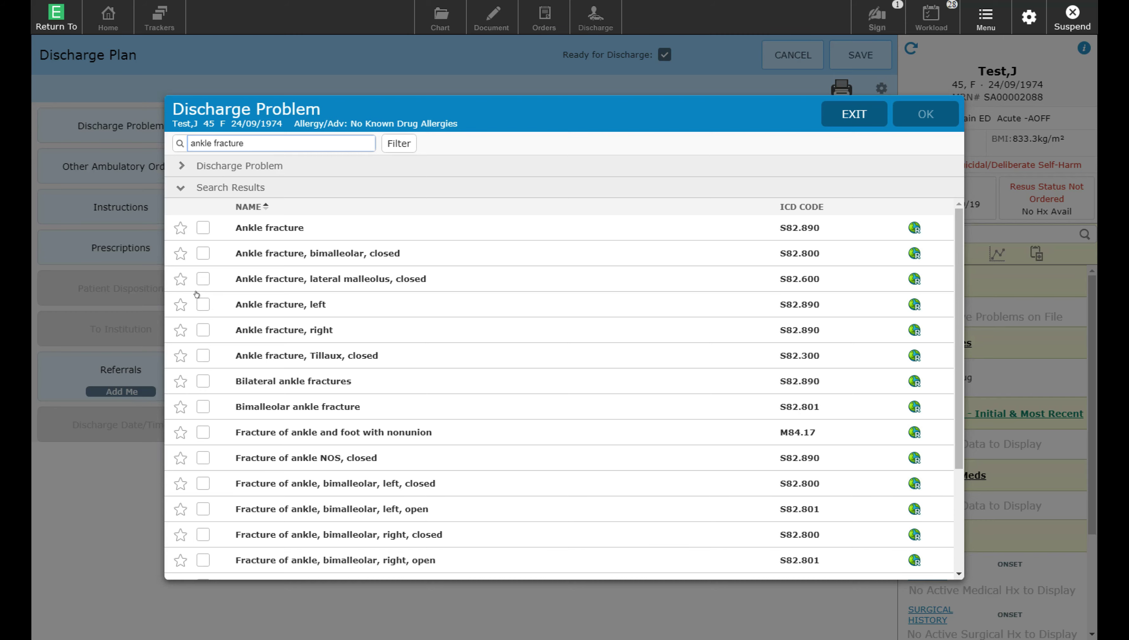
left_click(203, 305)
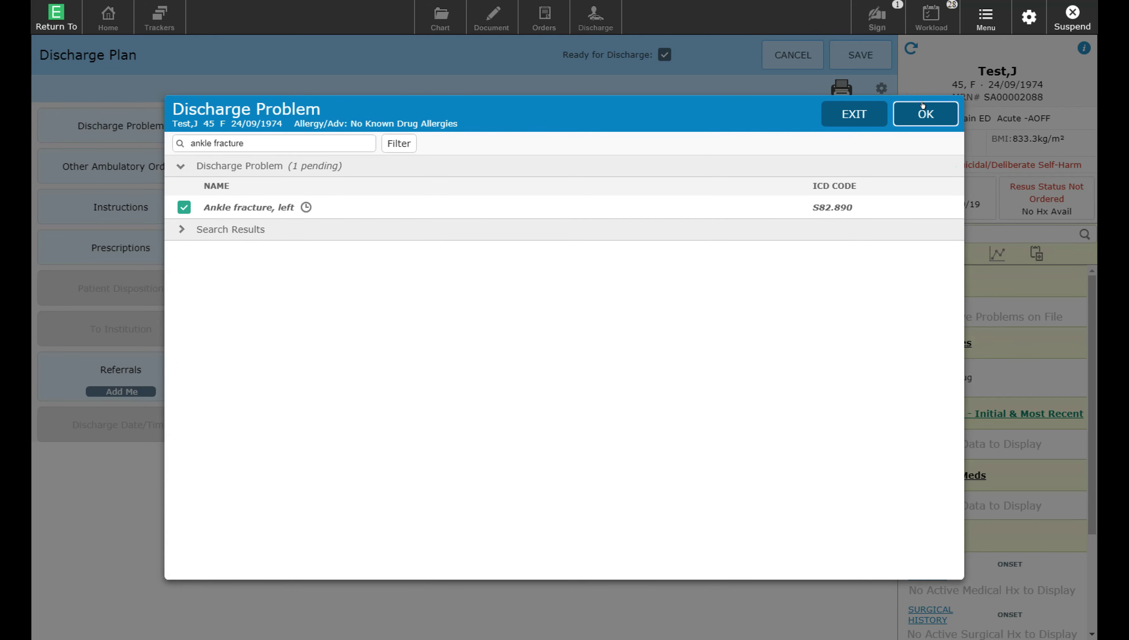
left_click(923, 106)
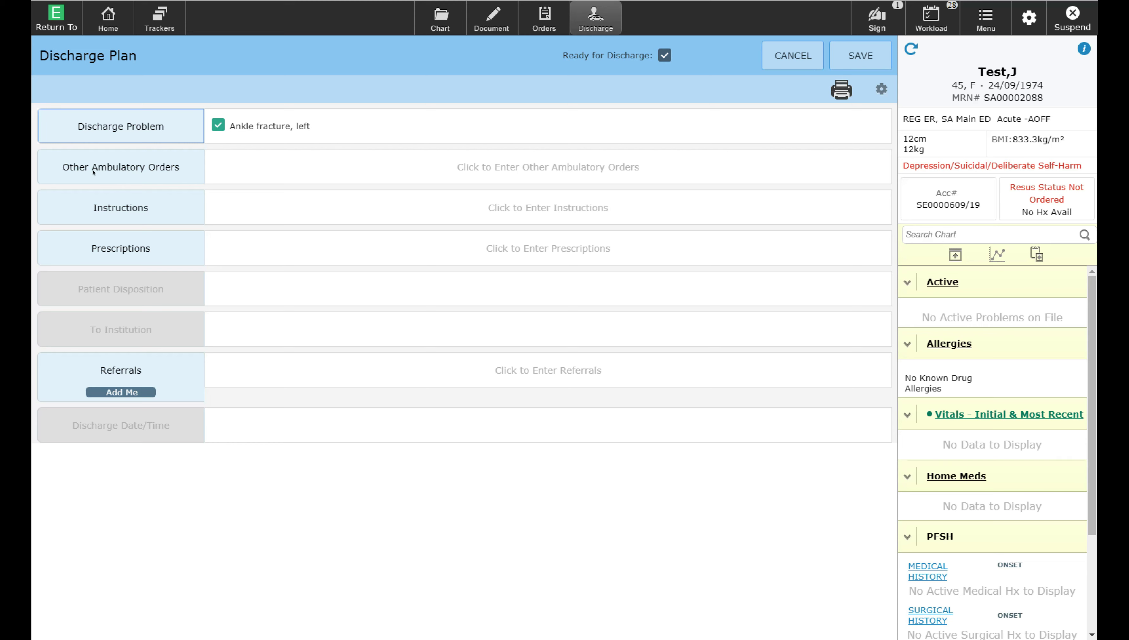
left_click(116, 163)
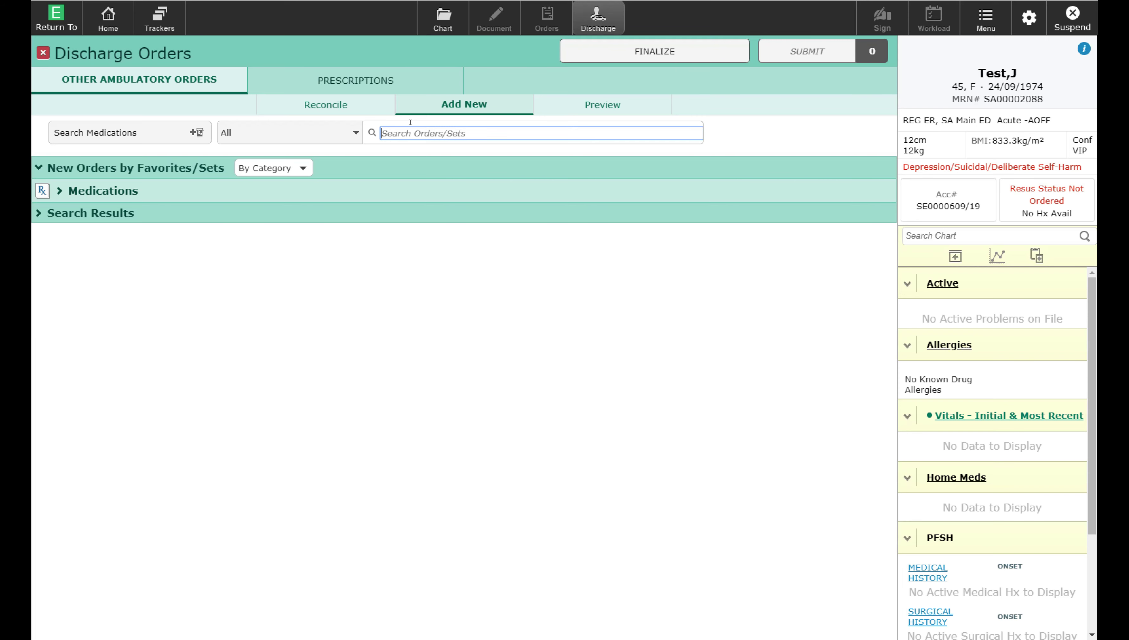
Search discharge orders for 'outpatient', listing RAD Outpatient Requisition and Test Refer.
type("outpatient")
key("Return")
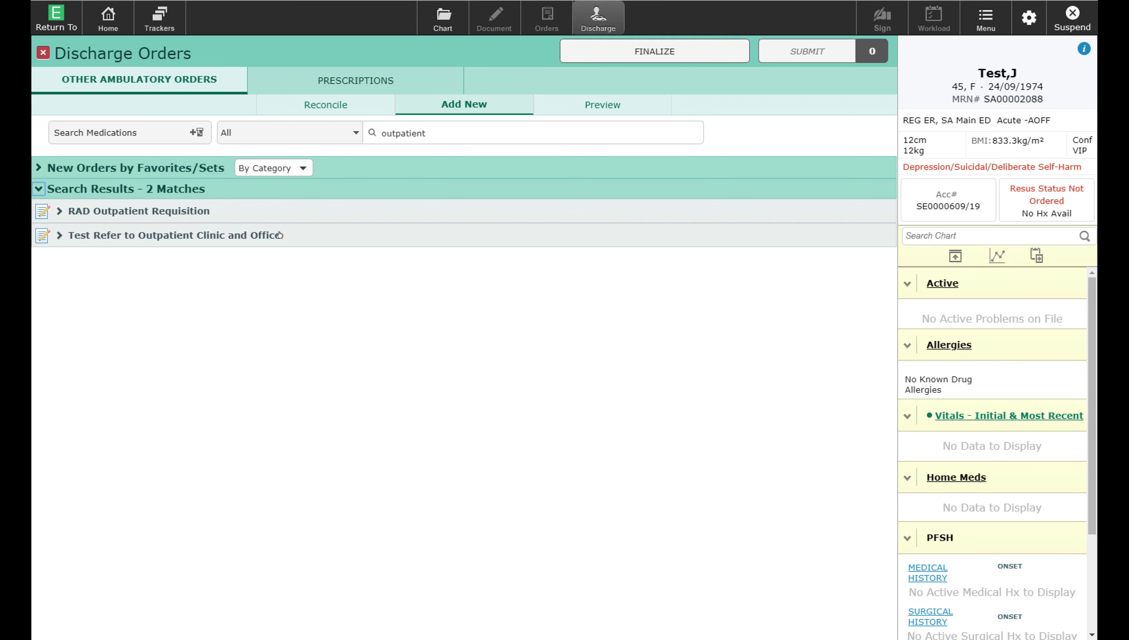
Add the Test Refer to Outpatient Clinic and Office order and view its form.
left_click(51, 233)
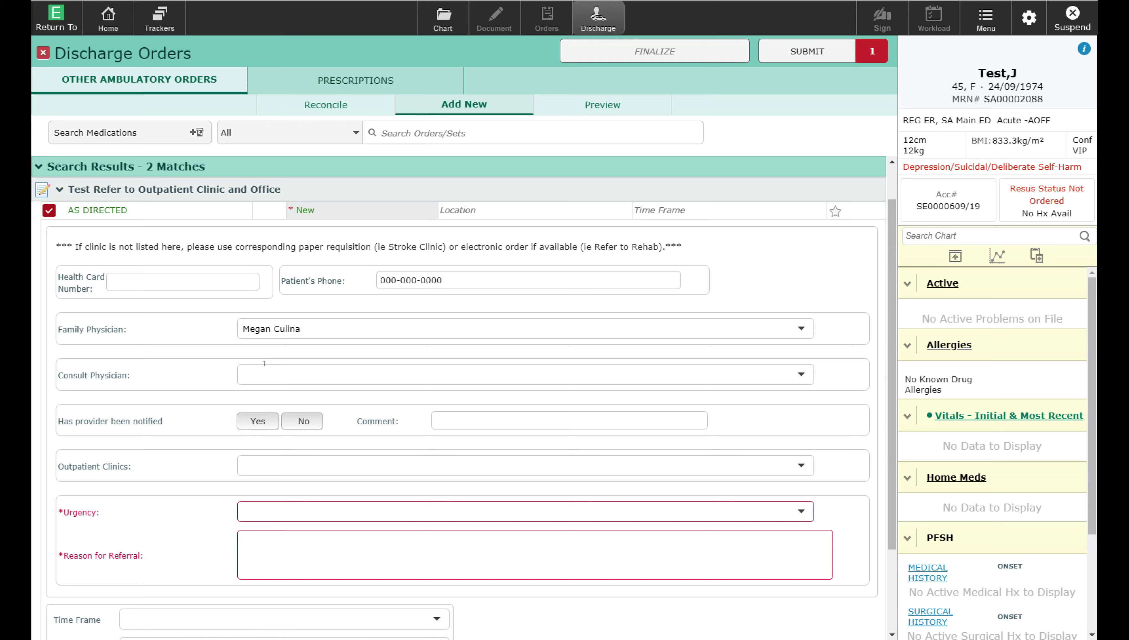
scroll(269, 359, "down", 1)
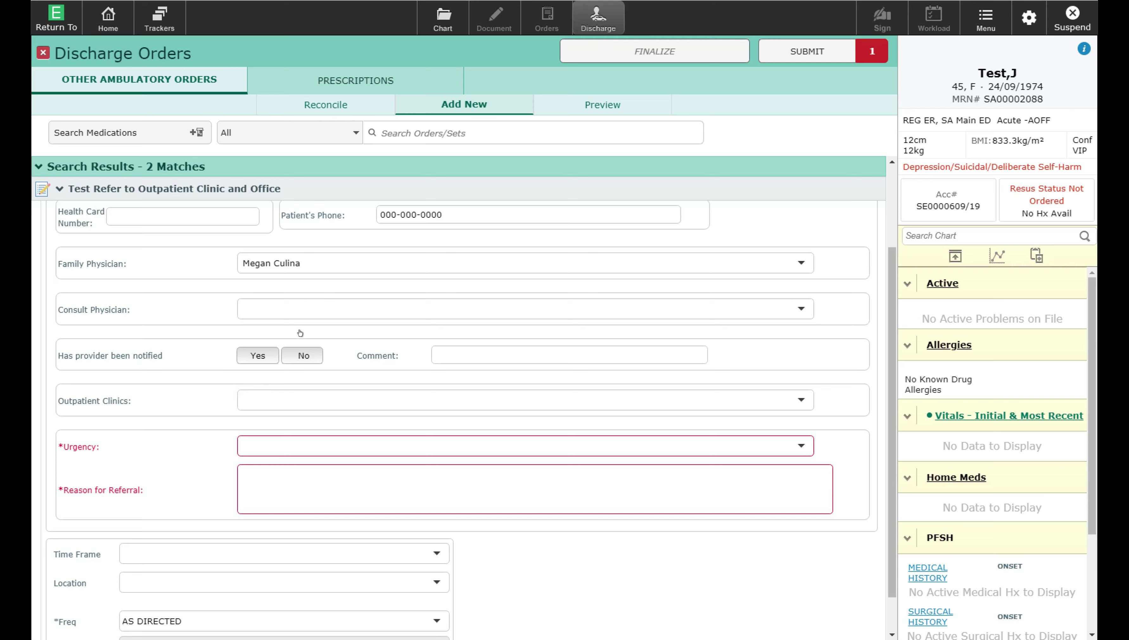
Choose the orthopedics consult physician, mark provider not notified, and select Orthopedic Clinic.
left_click(314, 296)
type("elder")
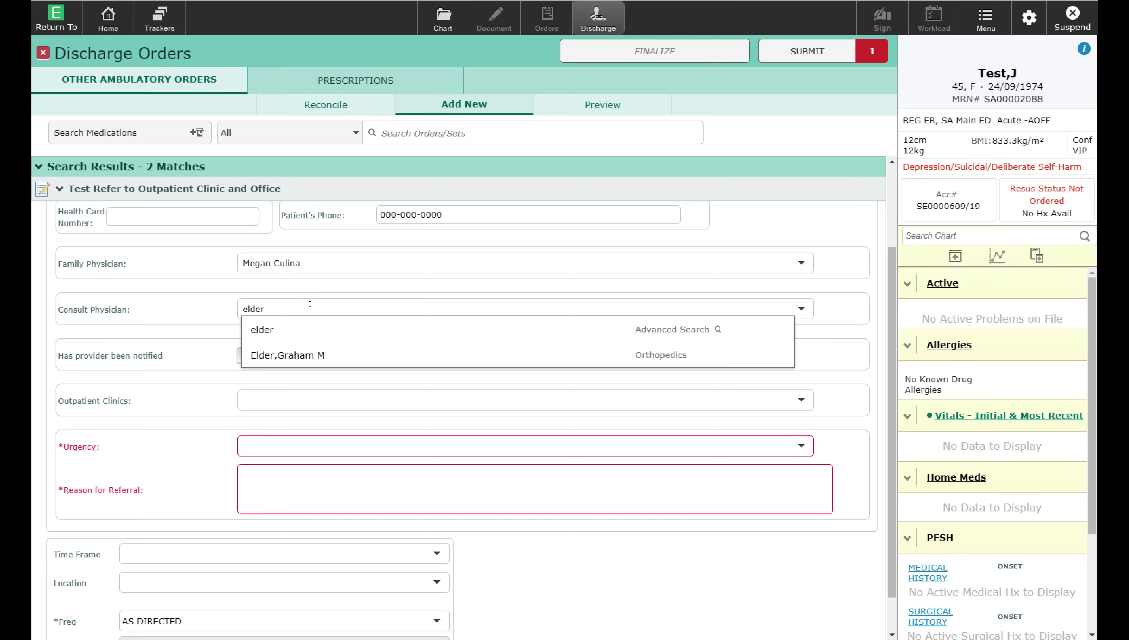
left_click(298, 354)
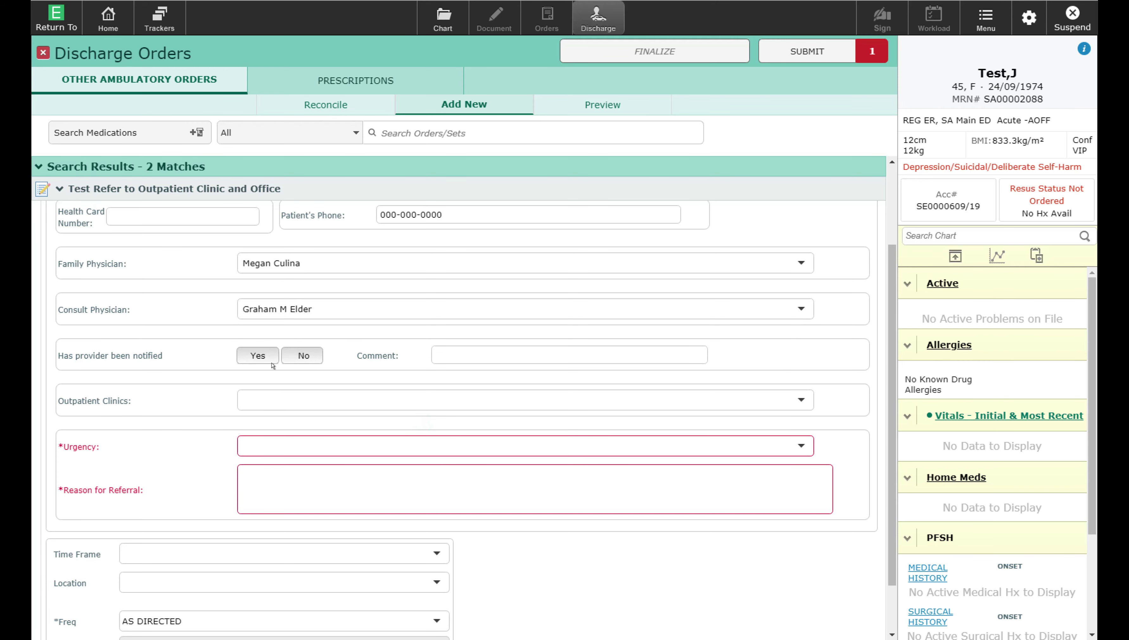
left_click(296, 351)
left_click(326, 395)
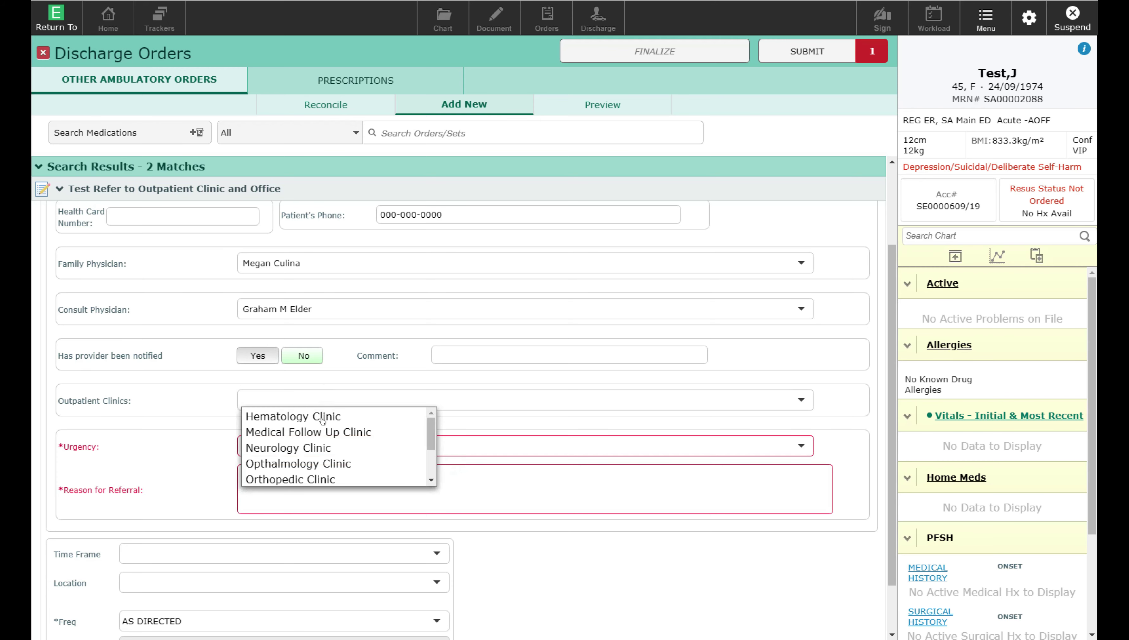
scroll(311, 444, "down", 2)
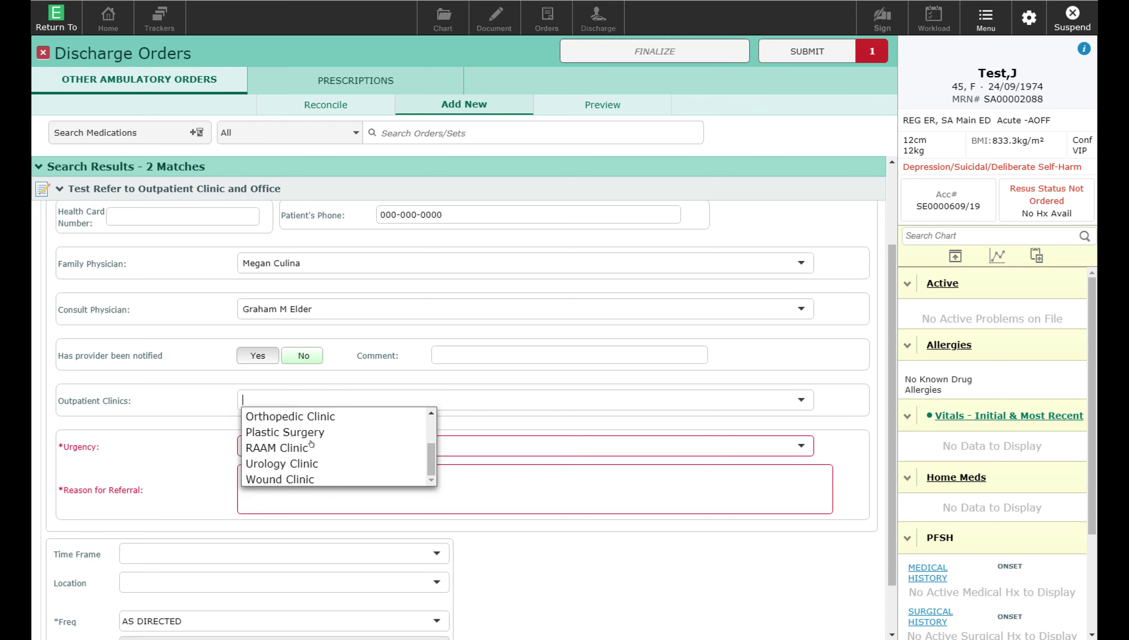
left_click(283, 410)
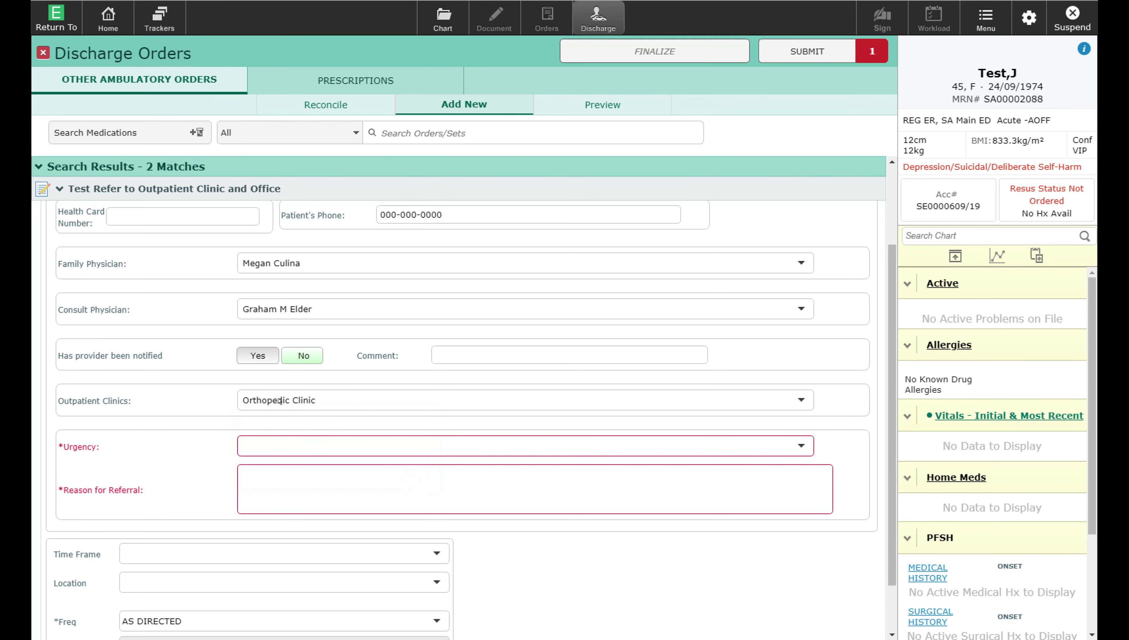
Set referral urgency to 2 Weeks with reason 'minor fracture of the fibula'.
left_click(278, 440)
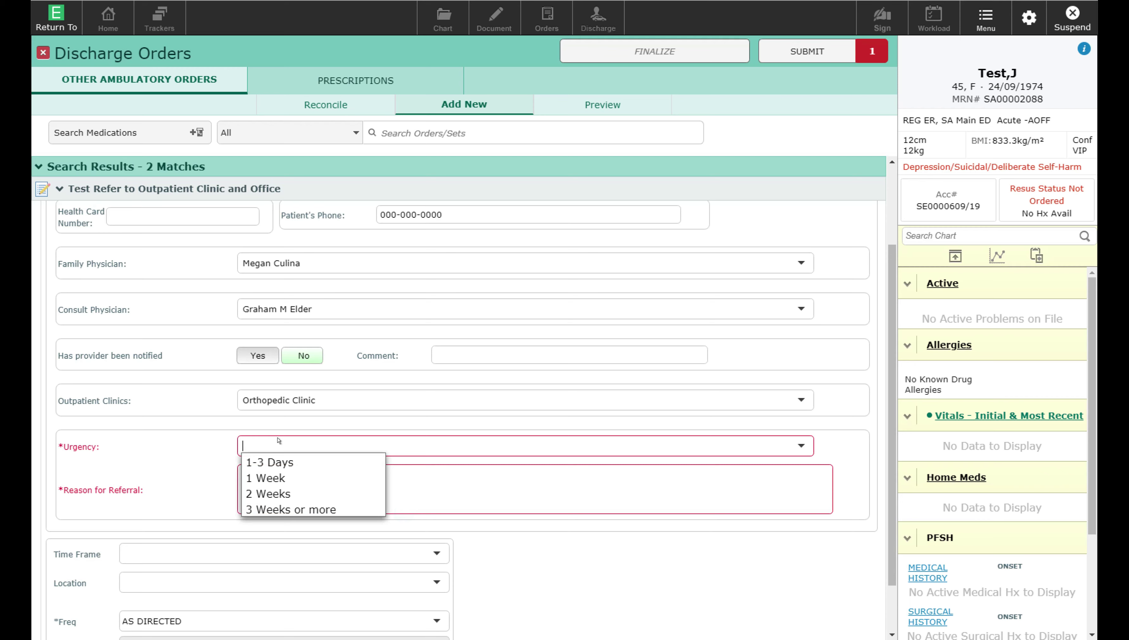
left_click(267, 479)
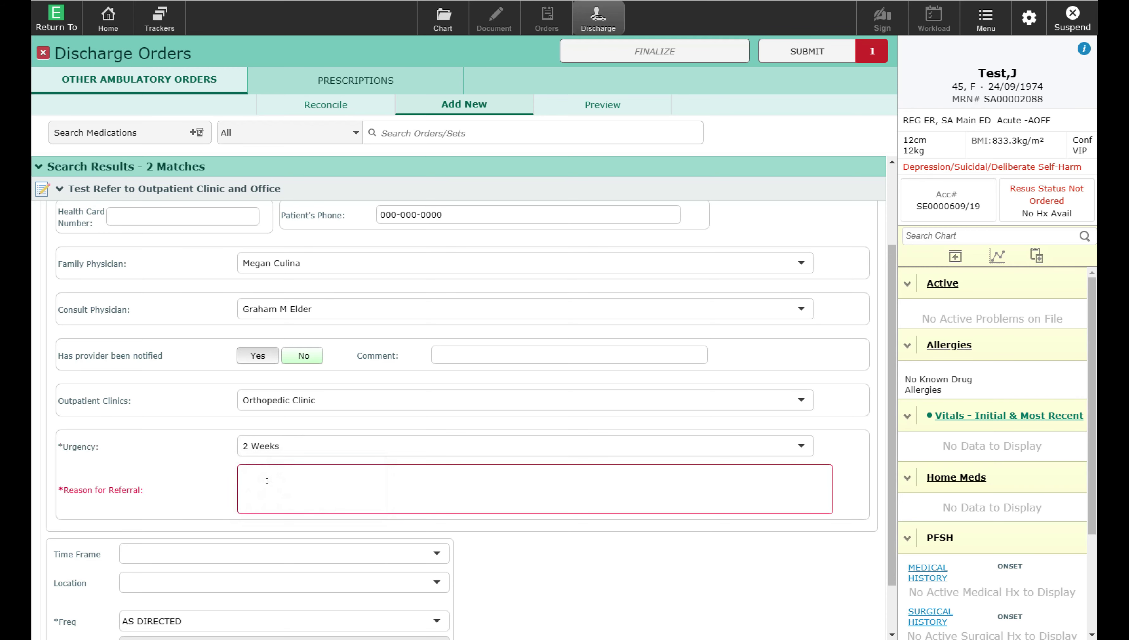
left_click(268, 481)
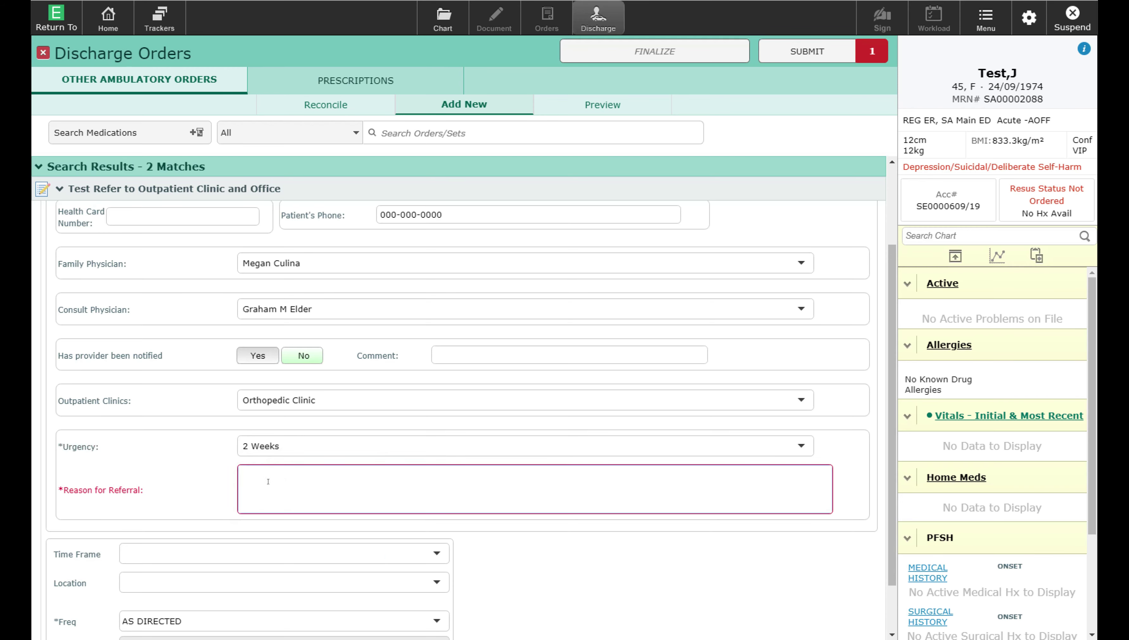
type("minor fracture of the fibula")
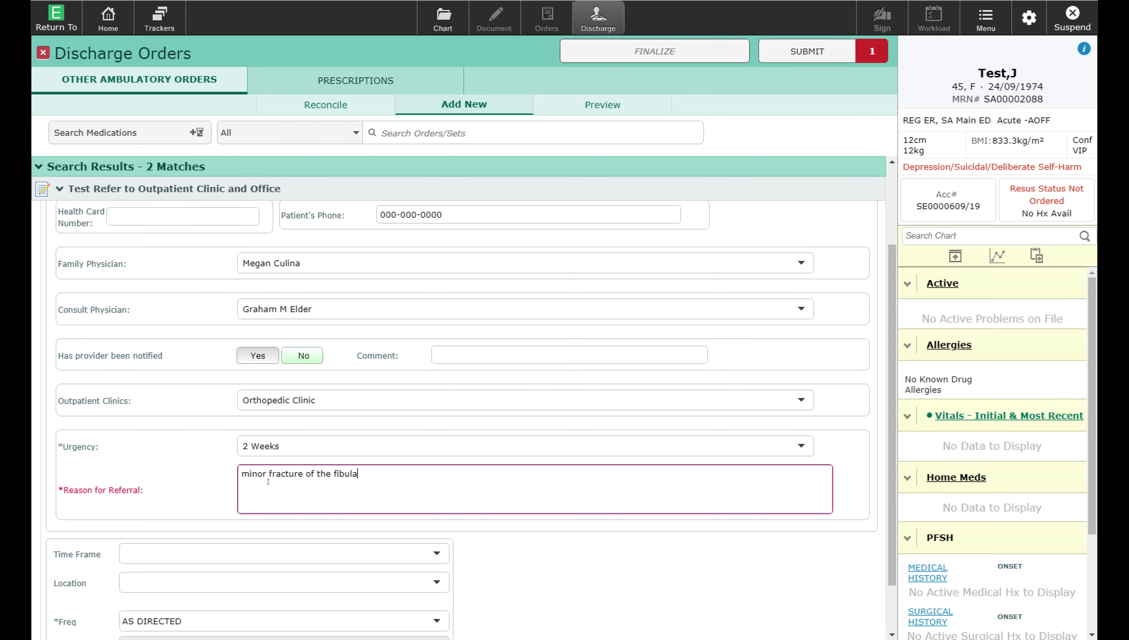
scroll(269, 481, "down", 2)
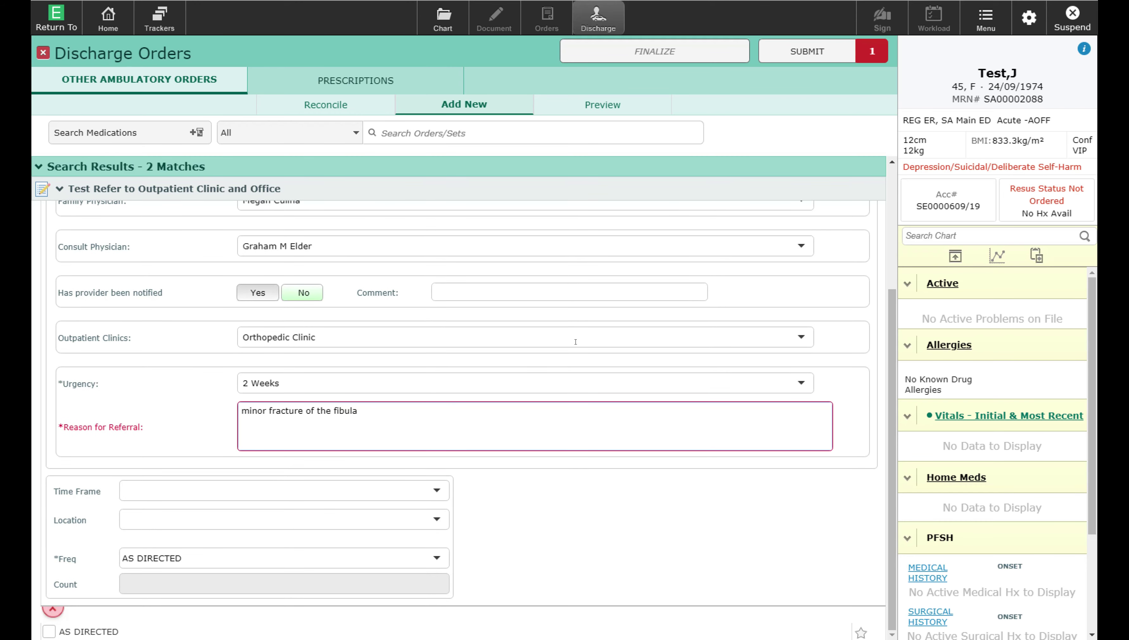
Submit and save the outpatient referral order, signing it with your PIN.
left_click(796, 52)
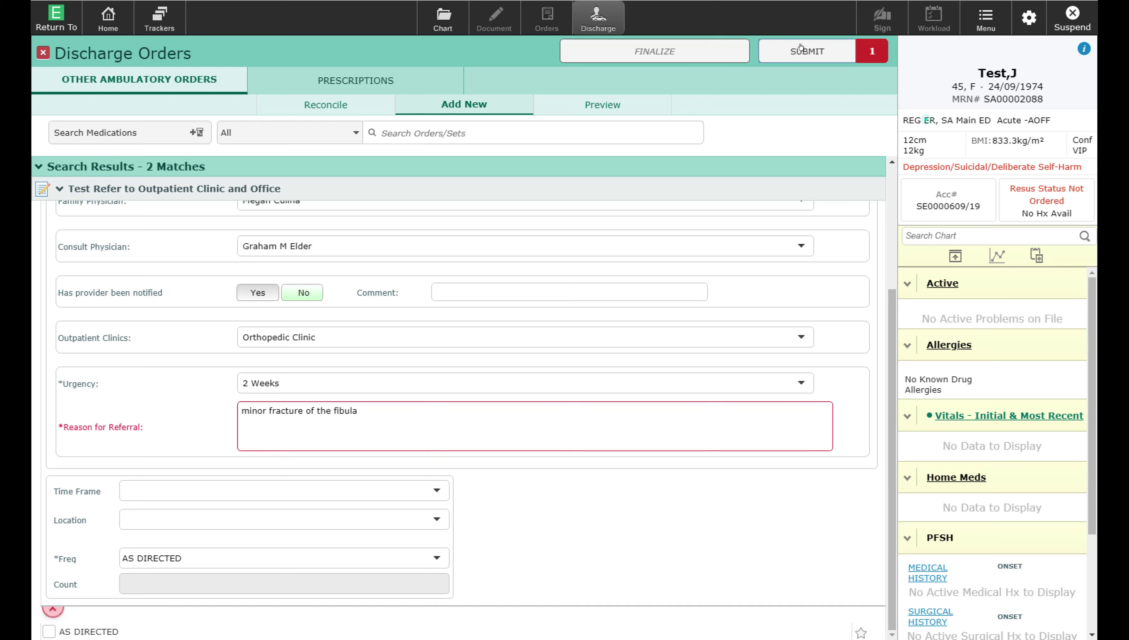
left_click(801, 48)
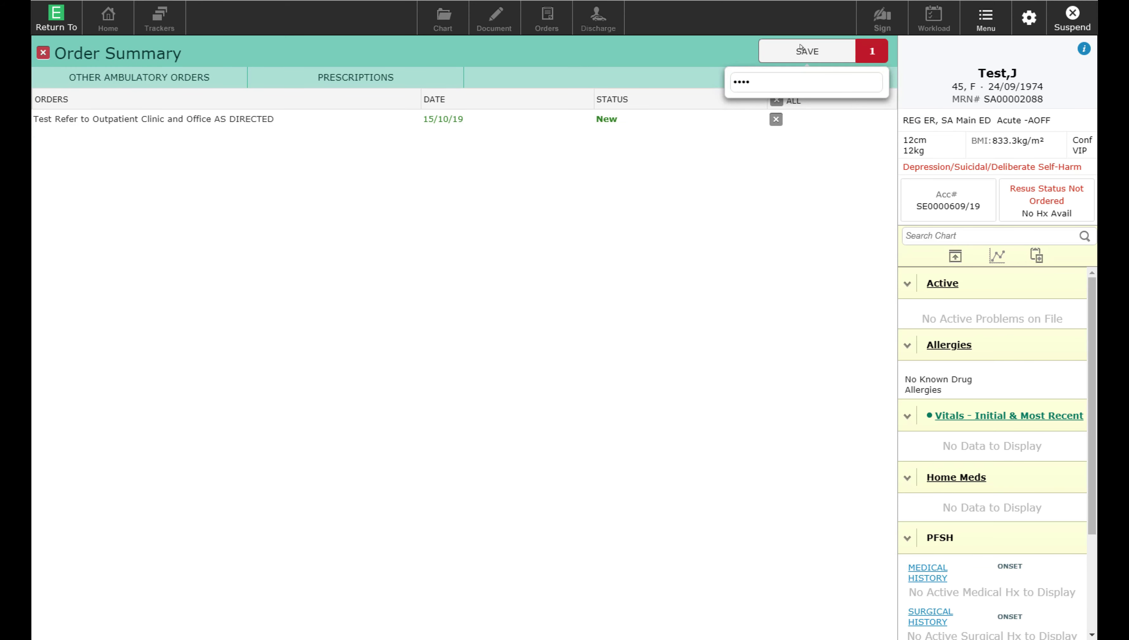
key("Return")
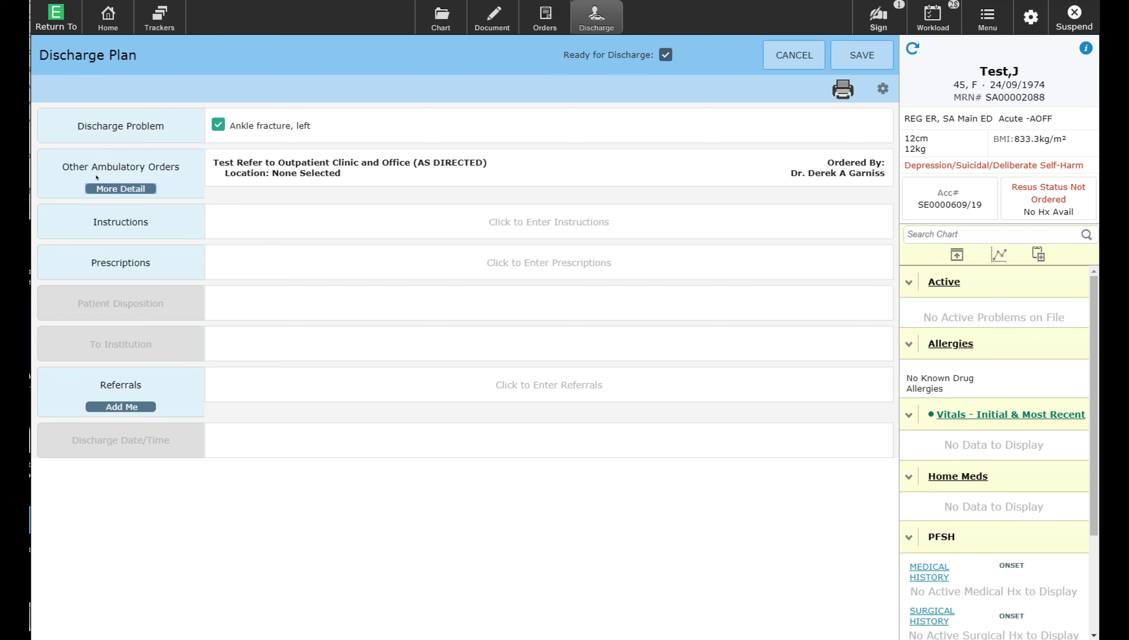
Expand the referral order's full details under Other Ambulatory Orders.
left_click(121, 188)
left_click(120, 188)
left_click(120, 188)
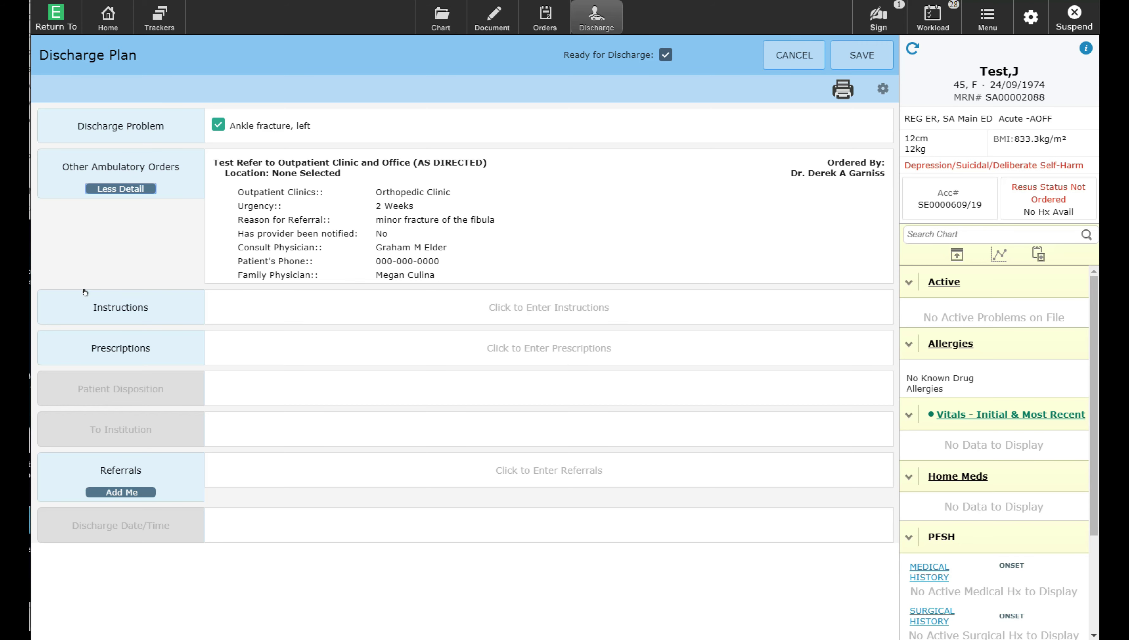
Enter 'RICE' as the first line of the discharge instructions and start a new line.
left_click(121, 301)
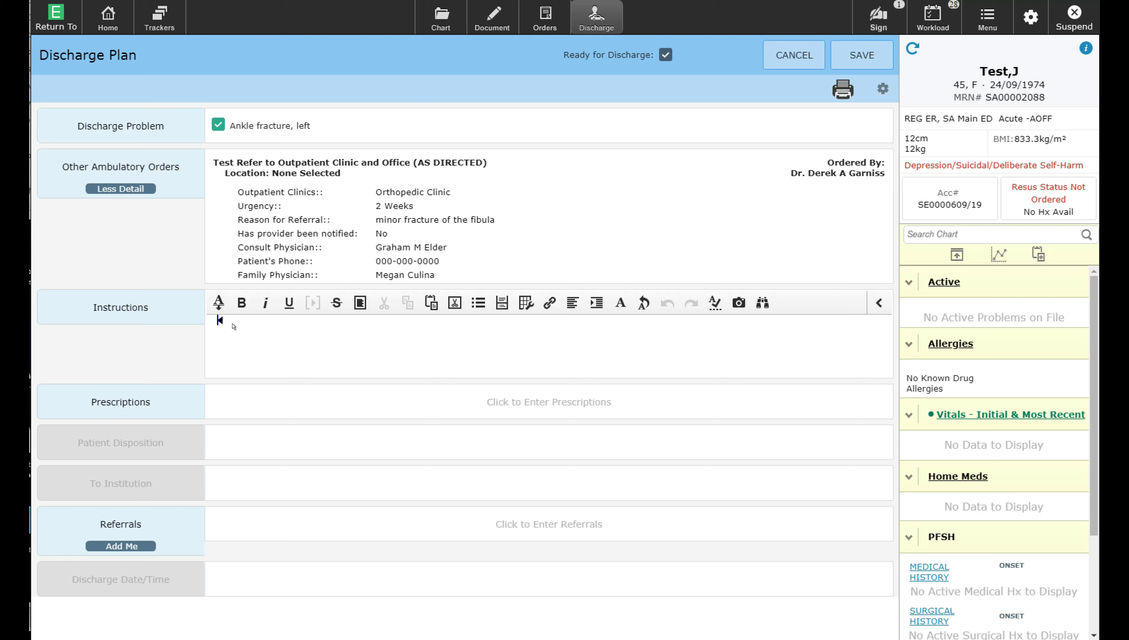
type("RICE")
key("Return")
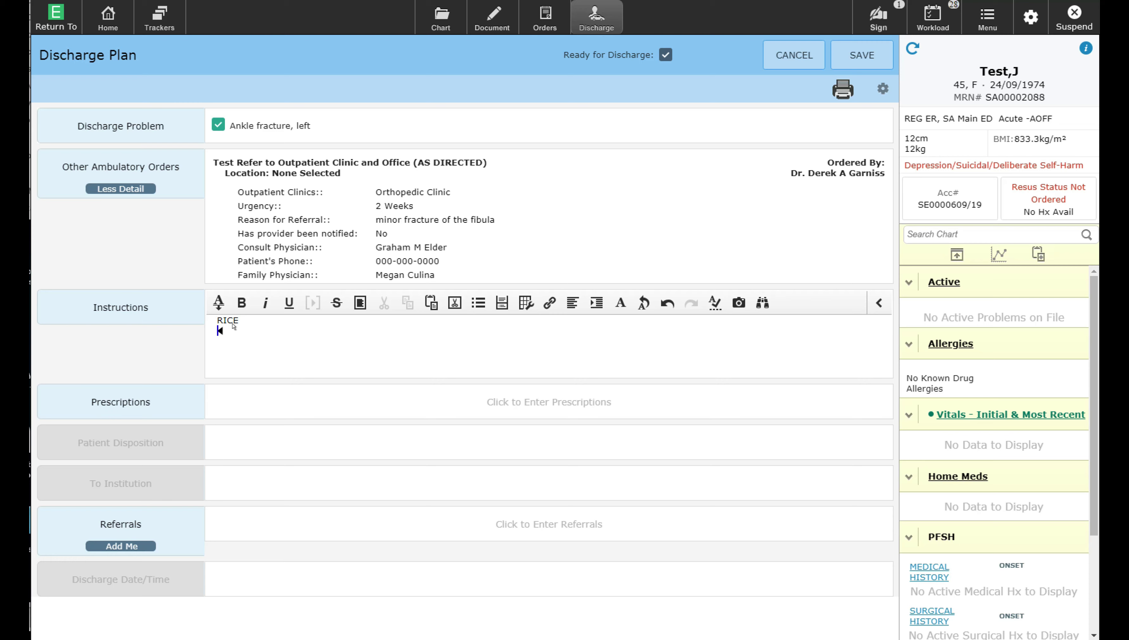
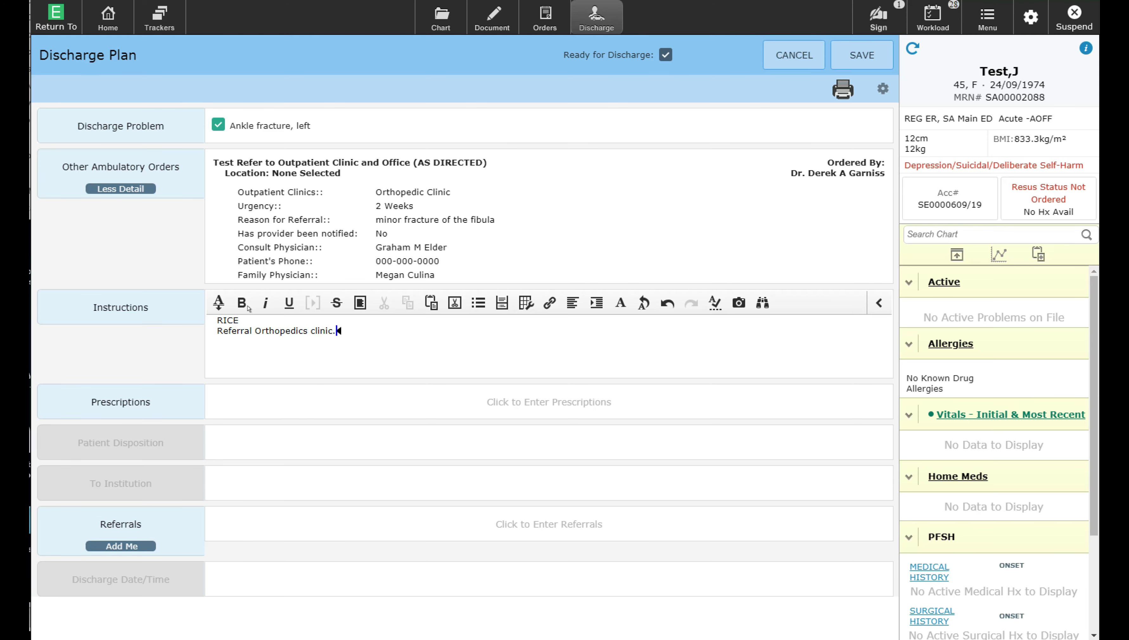
Finish the RICE and orthopedics follow-up instructions, then go to discharge prescriptions.
left_click(191, 411)
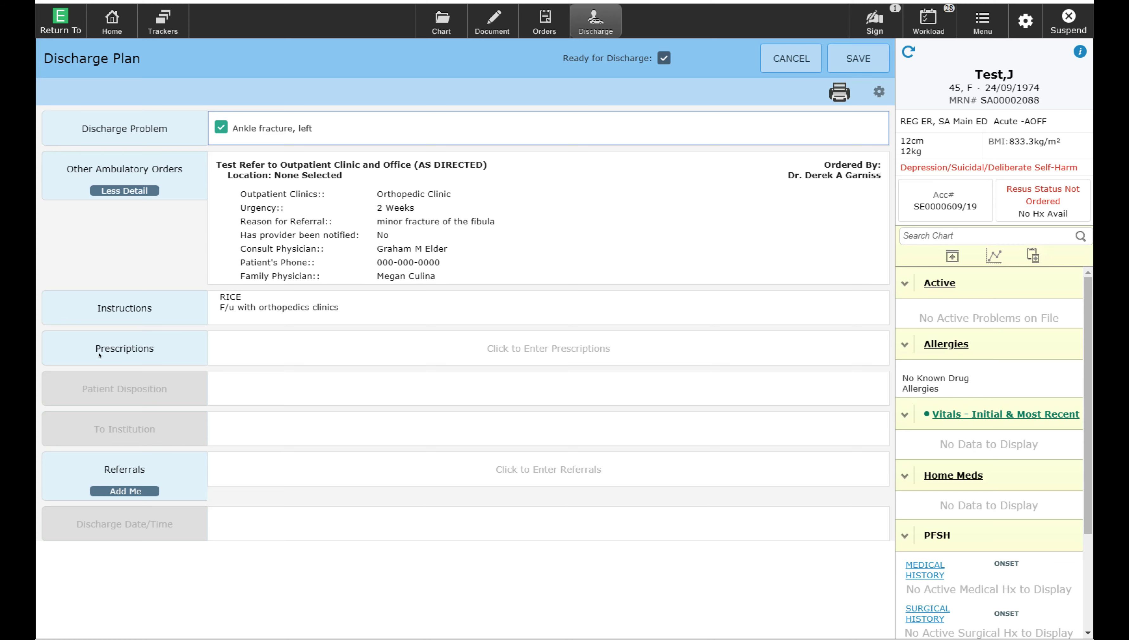
left_click(123, 341)
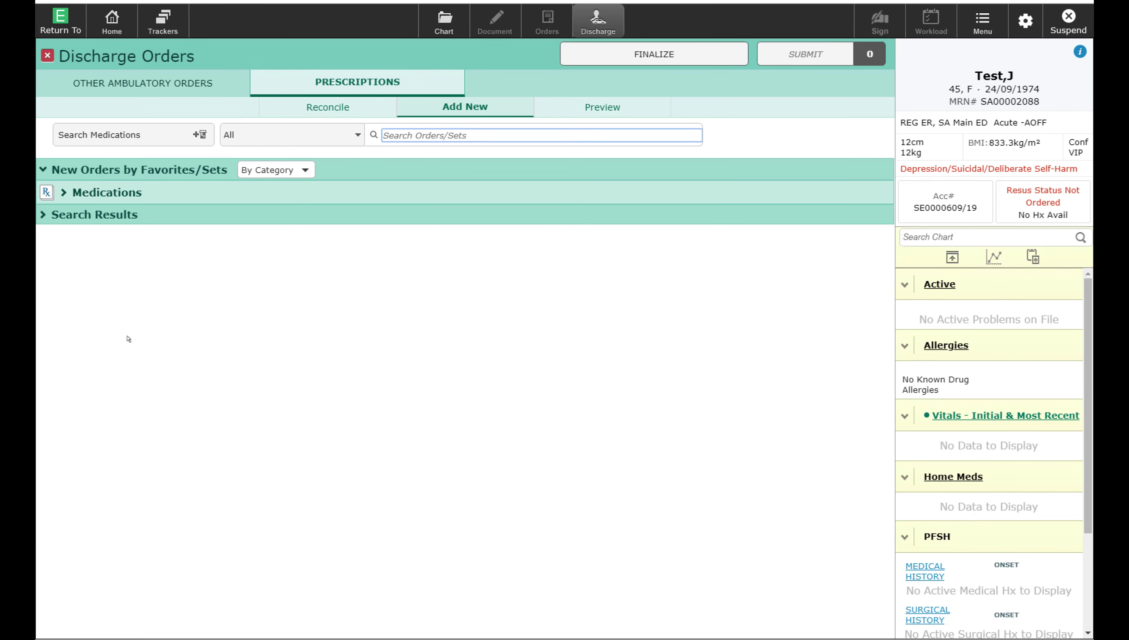
Expand and collapse the Medications favorites, then bring up the medication search.
left_click(81, 184)
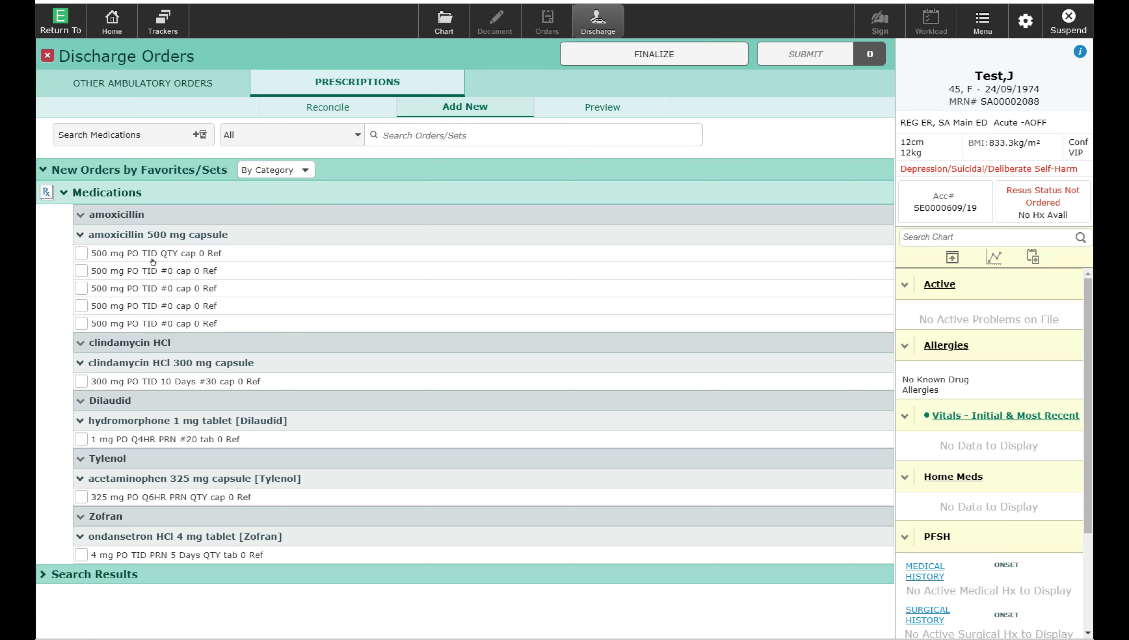
left_click(109, 185)
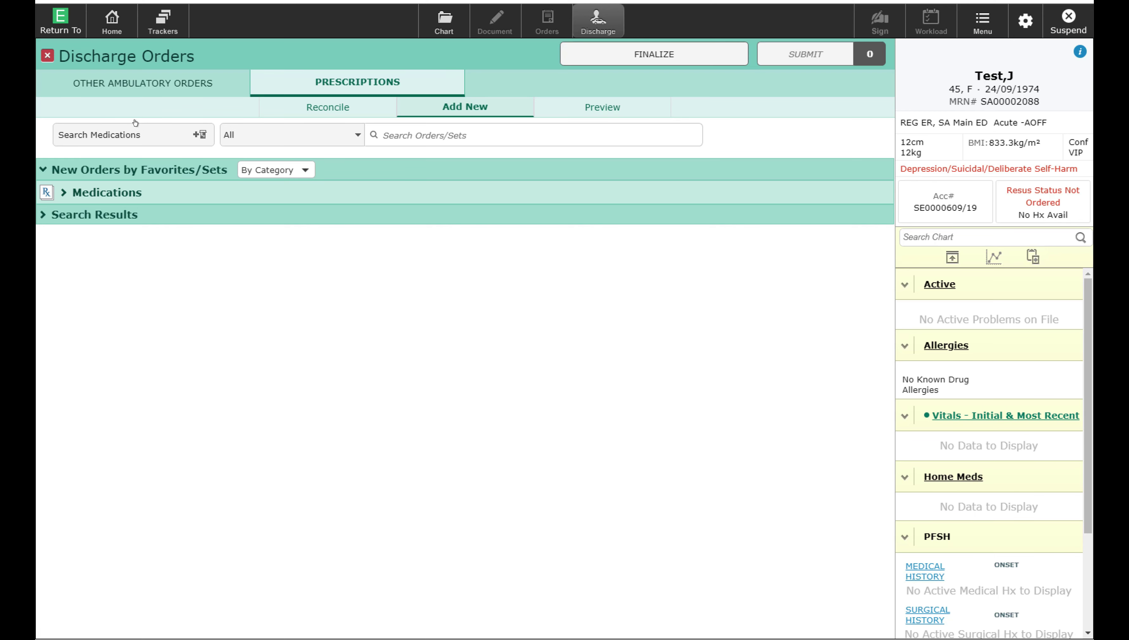
left_click(134, 134)
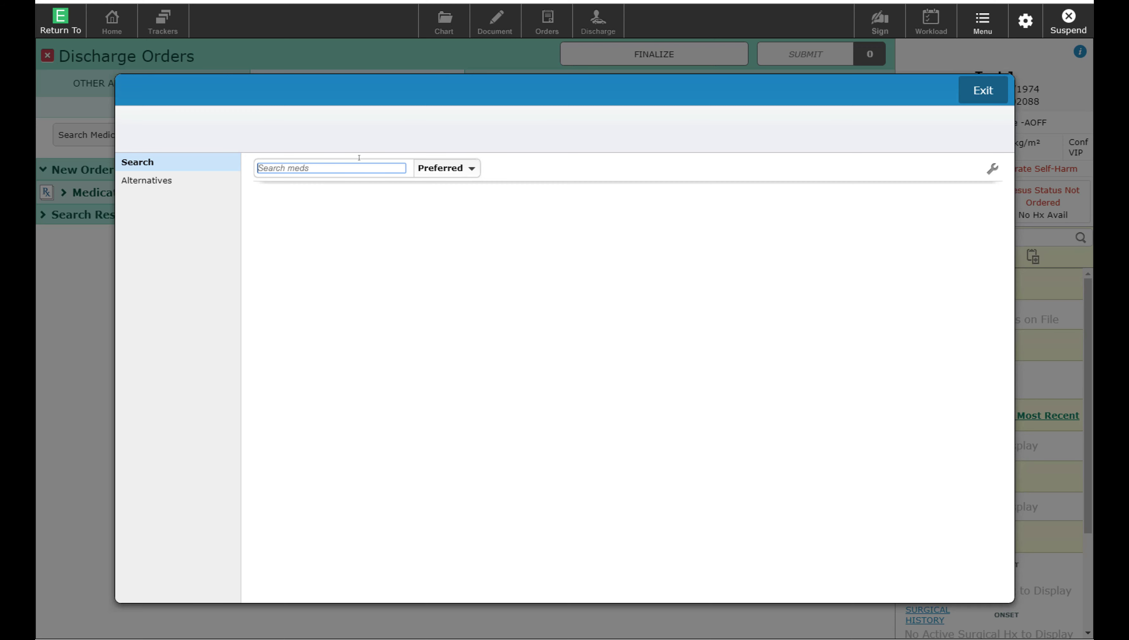
Search 'naproxen' and order the 500 mg tablet, 1 tab PO BID PRN.
type("naproxen")
key("Return")
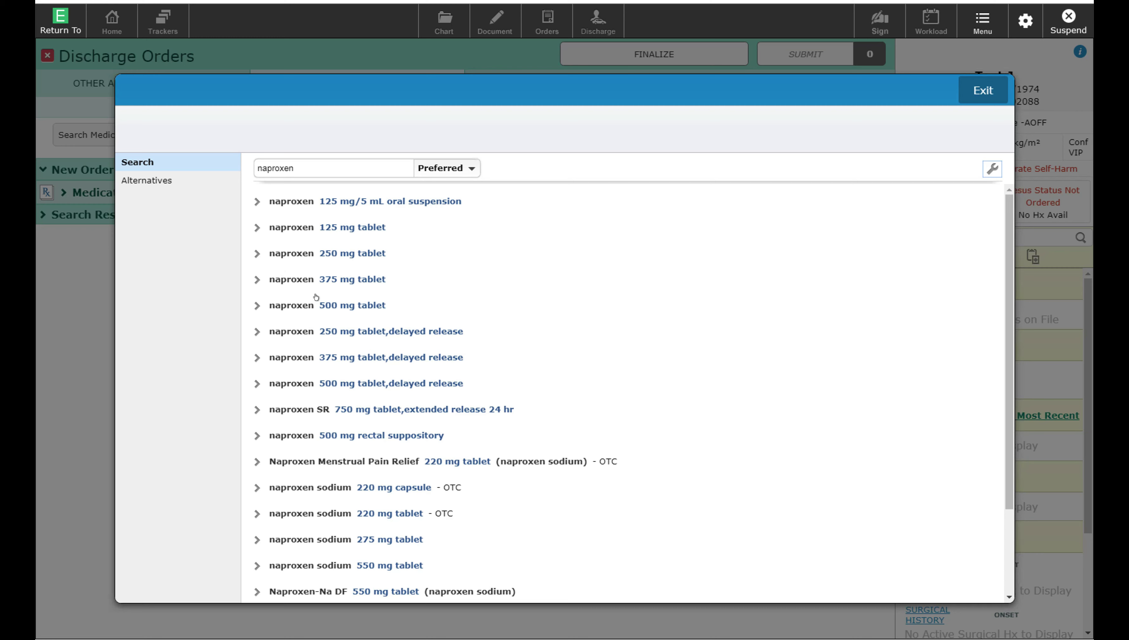
left_click(292, 298)
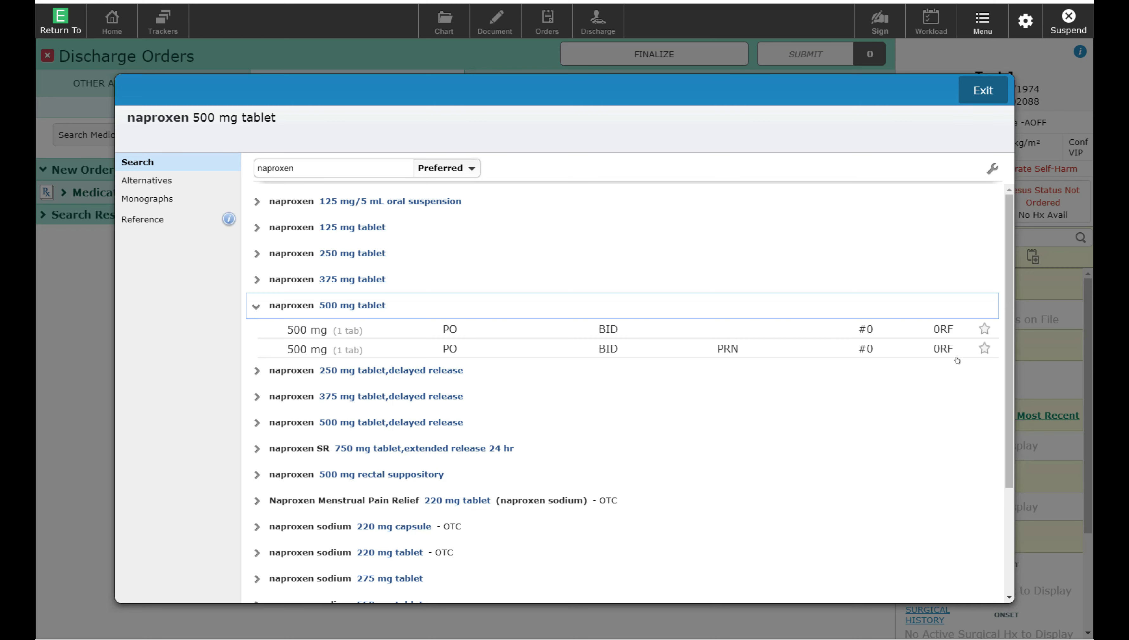
left_click(978, 345)
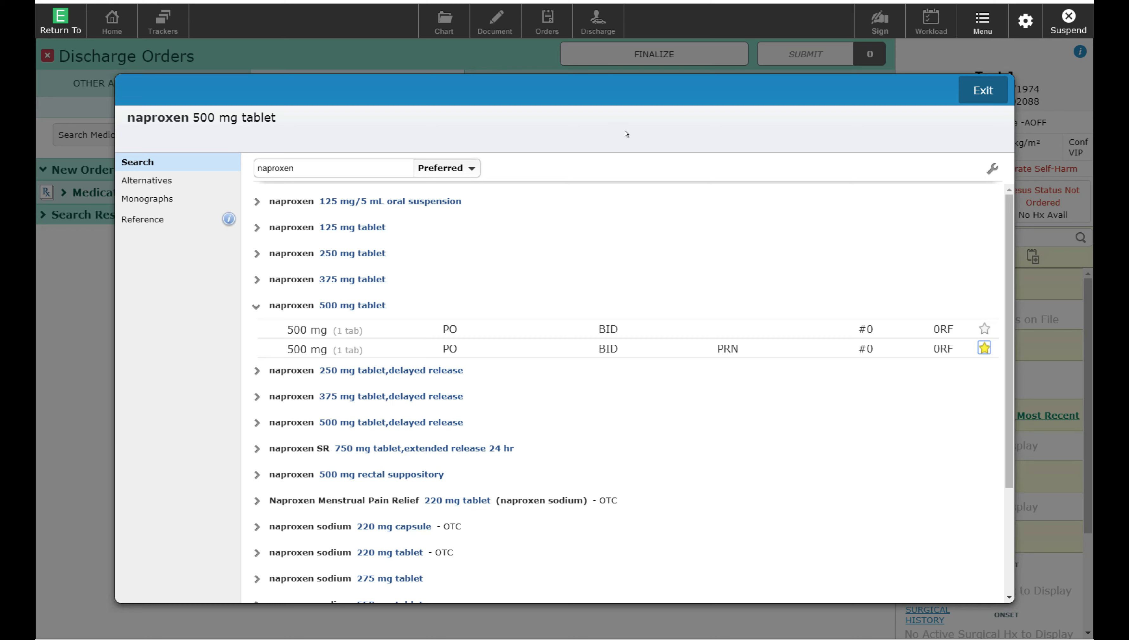
left_click(863, 346)
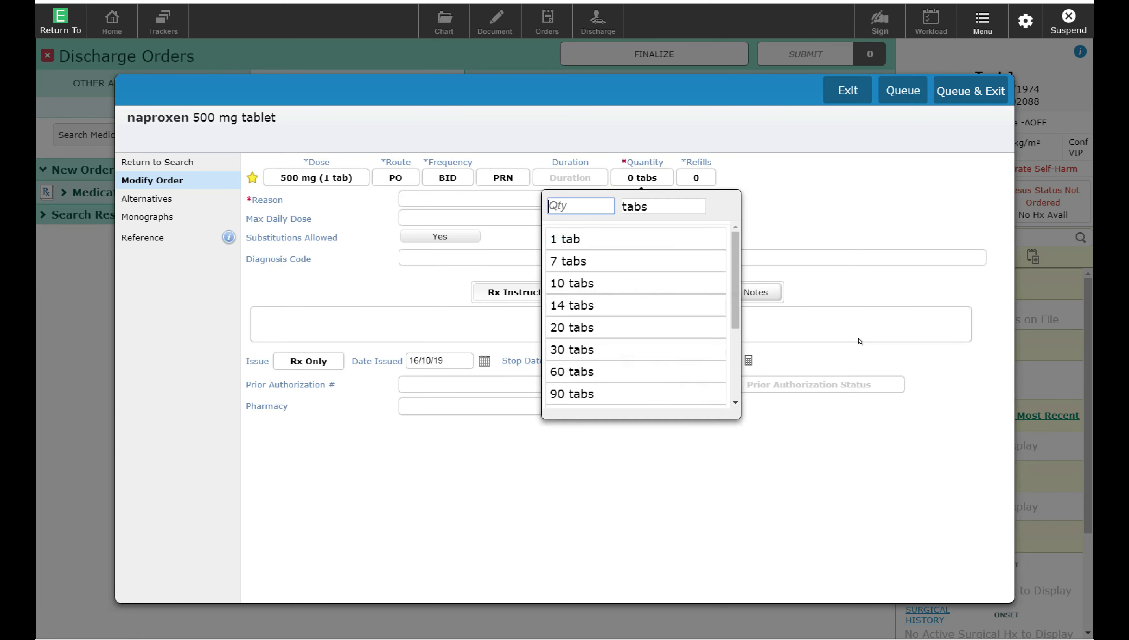
Queue the naproxen order with quantity 60 tabs and reason 'pain', then submit pending orders.
left_click(606, 366)
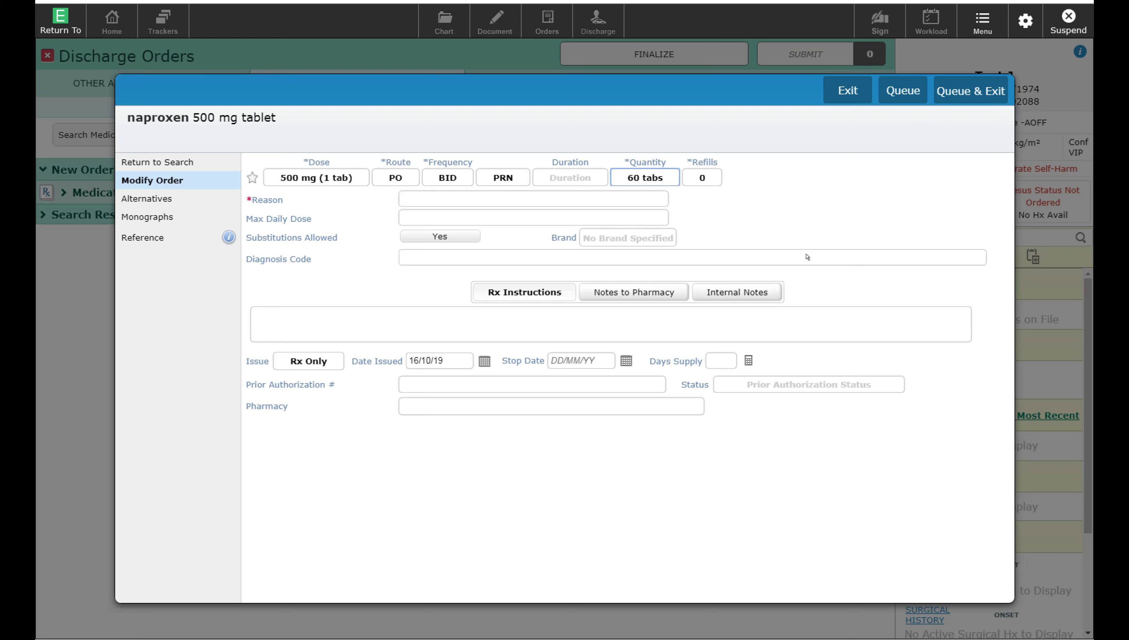
left_click(944, 86)
left_click(649, 374)
left_click(454, 199)
type("pain")
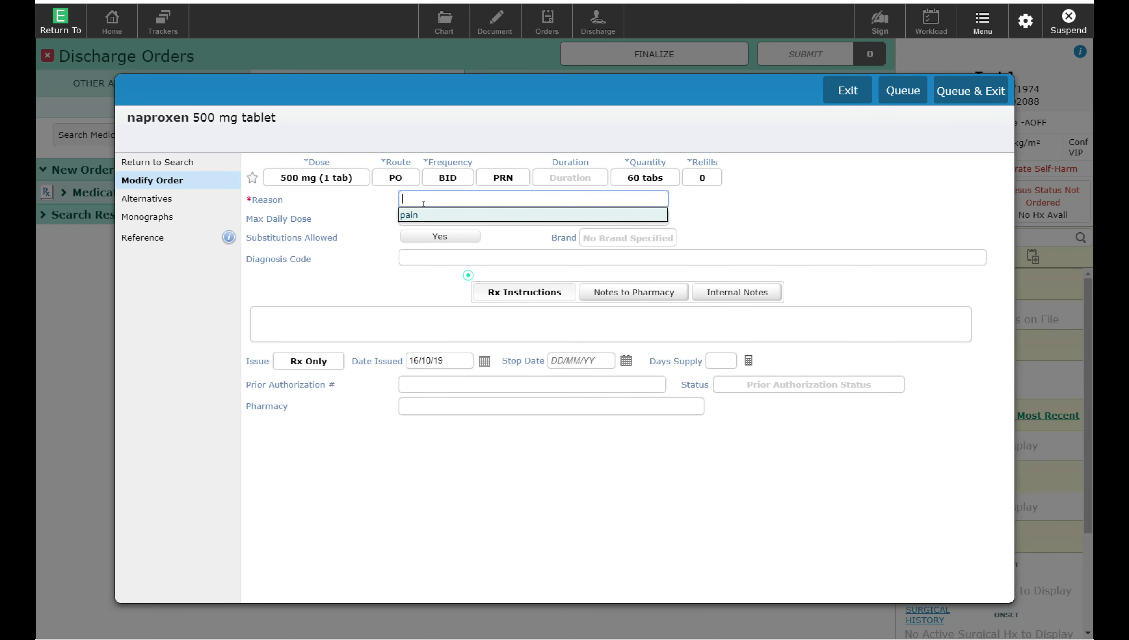
left_click(468, 276)
left_click(966, 84)
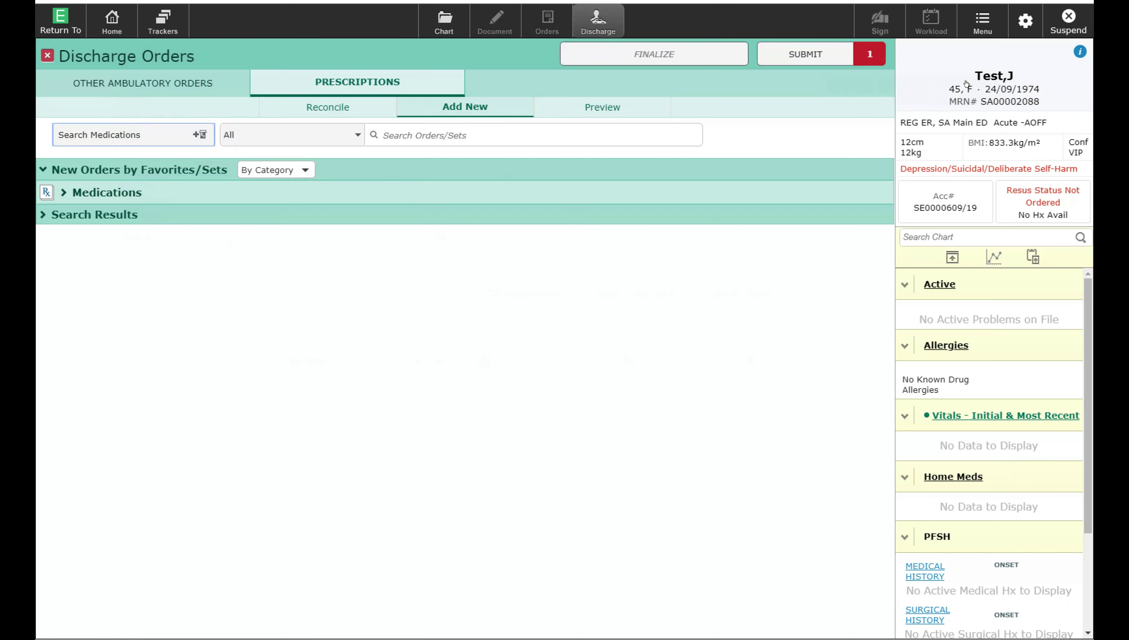
left_click(800, 52)
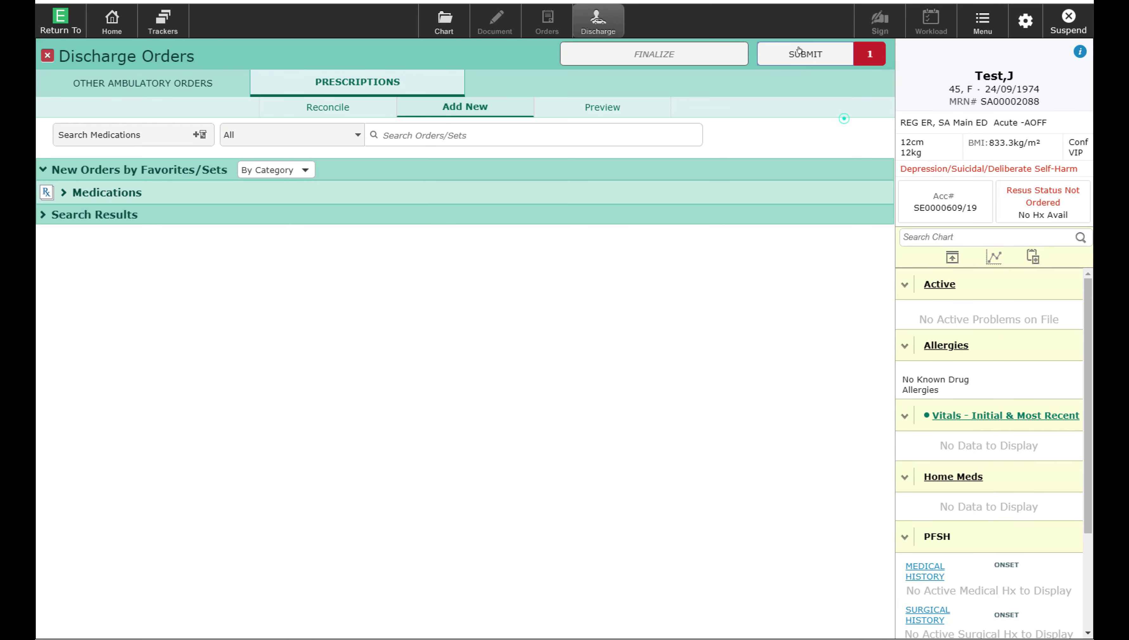
Sign the submitted naproxen prescription with your PIN.
left_click(798, 50)
type("****")
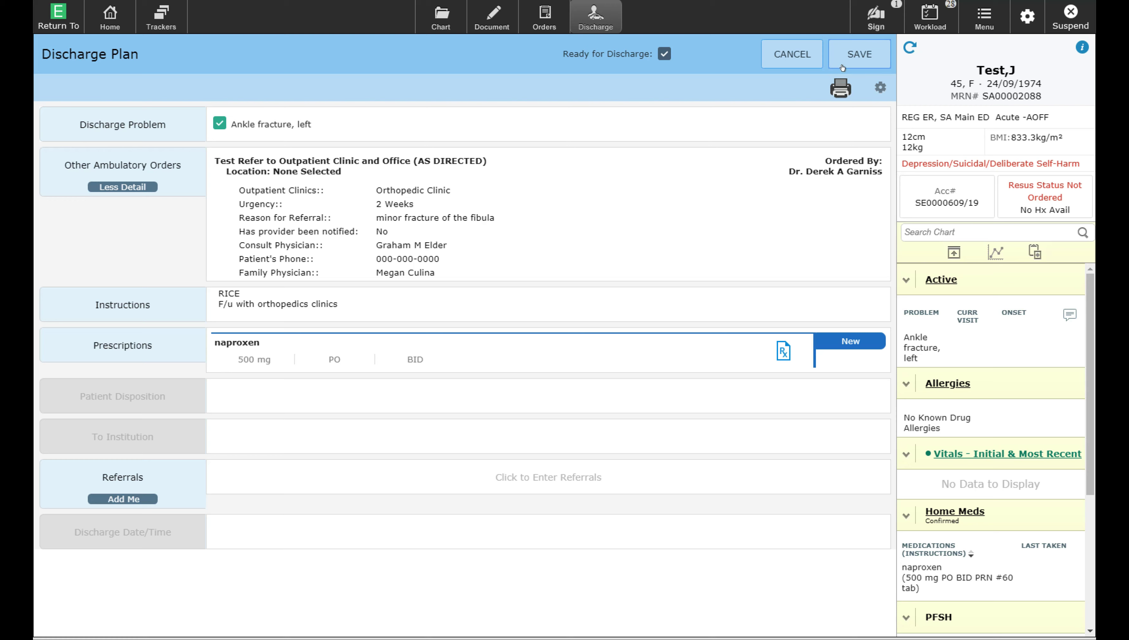
left_click(833, 83)
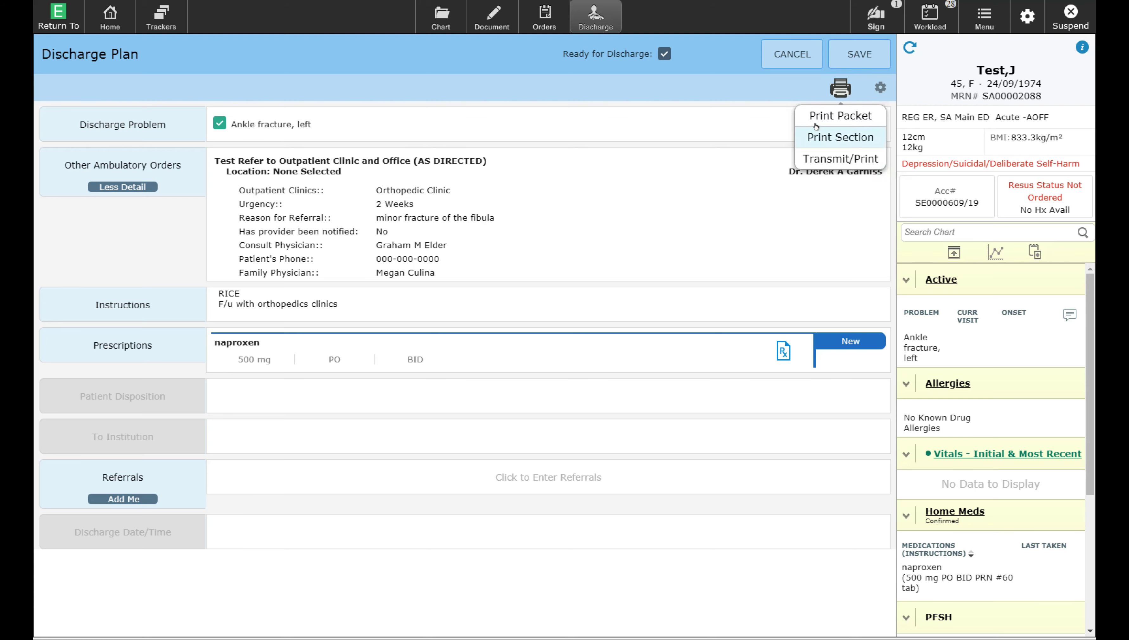
Print the Prescriptions section of the discharge plan.
left_click(826, 130)
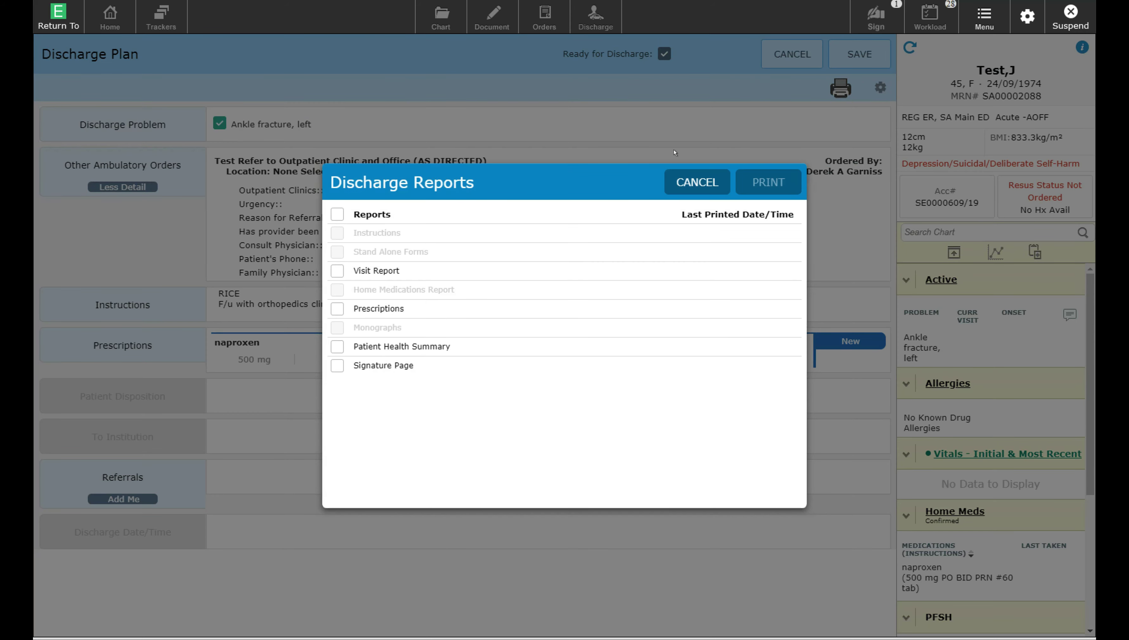
left_click(362, 301)
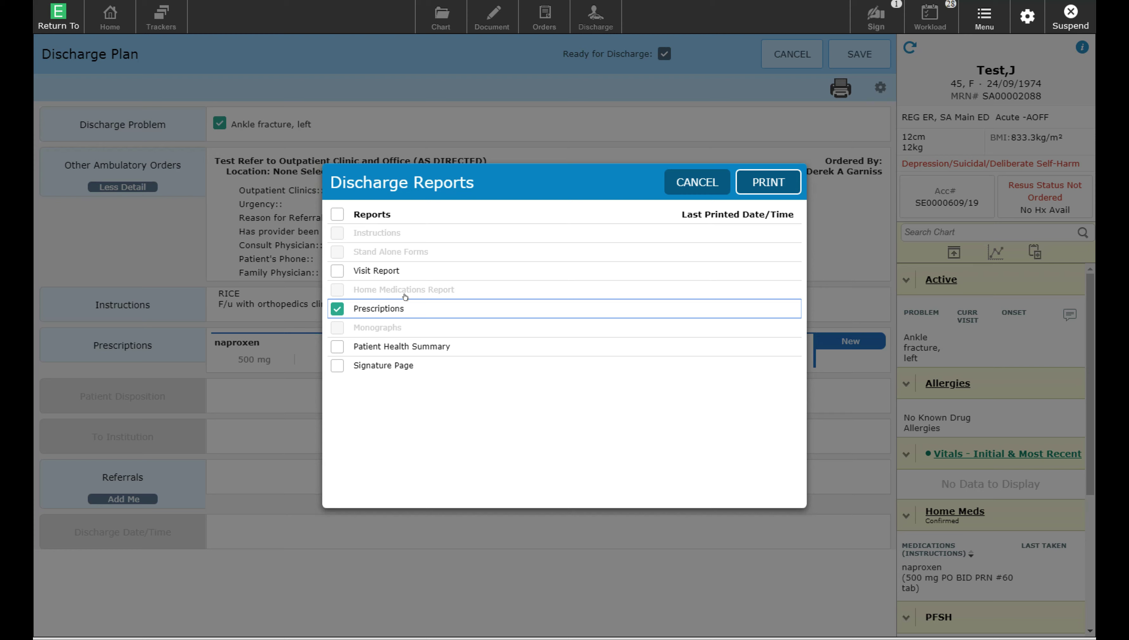
left_click(754, 180)
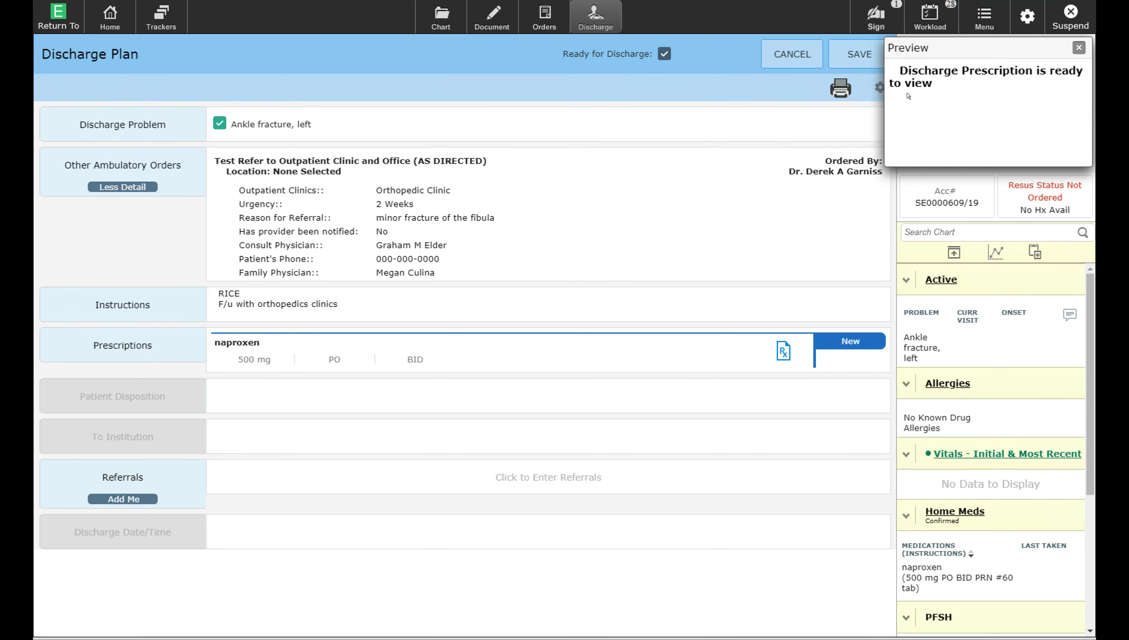
Preview the naproxen discharge prescription, close it, and go to the chart summary.
left_click(911, 73)
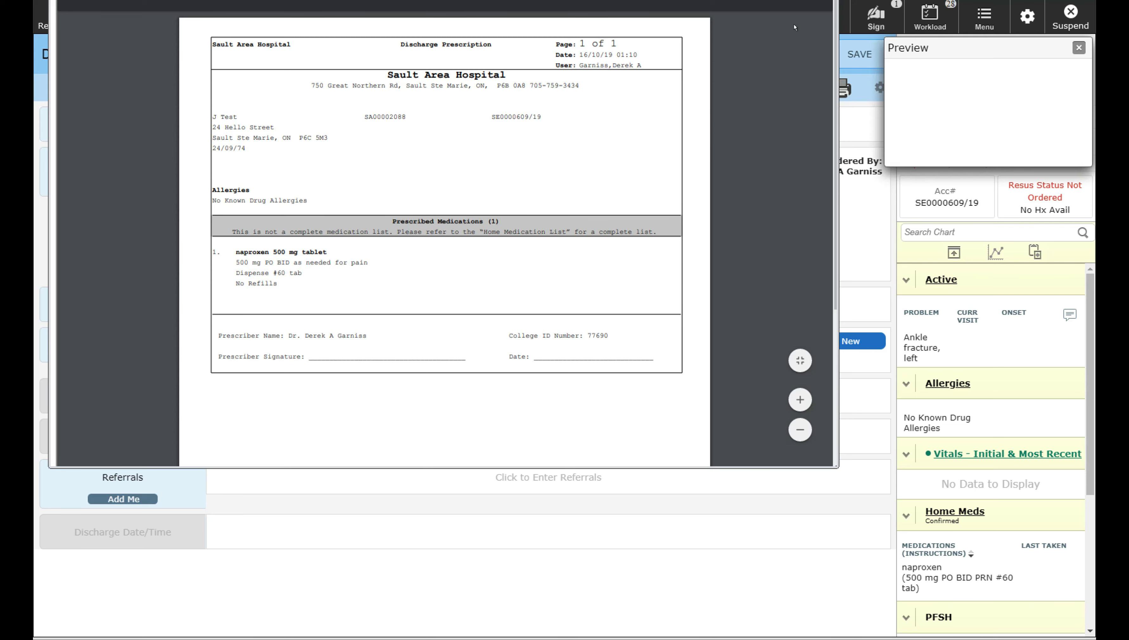
key("Escape")
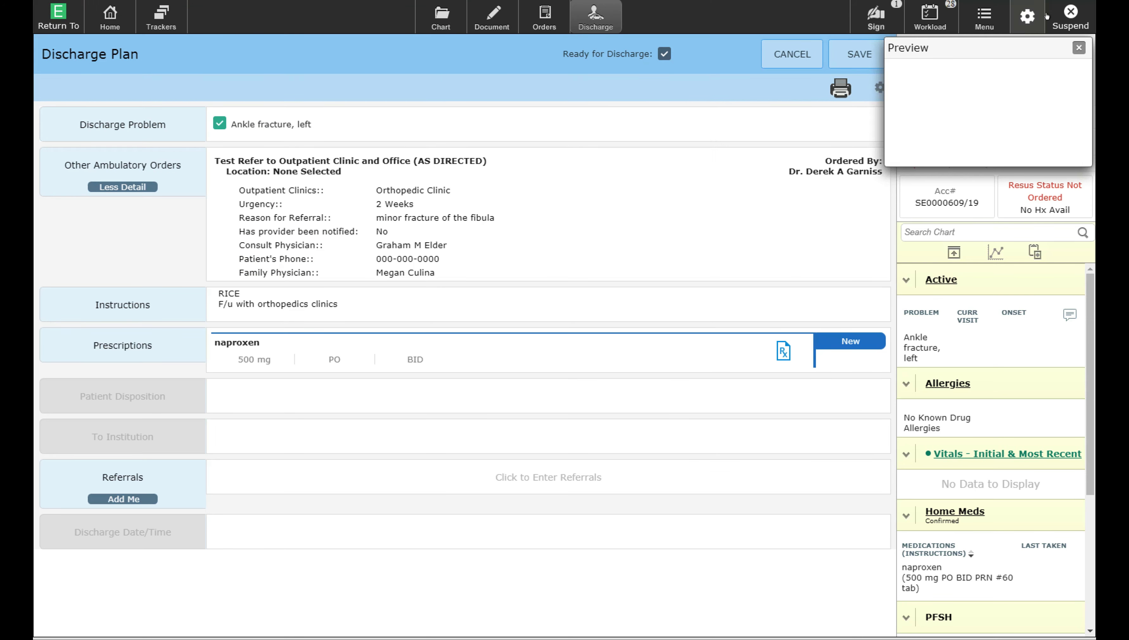
left_click(1078, 48)
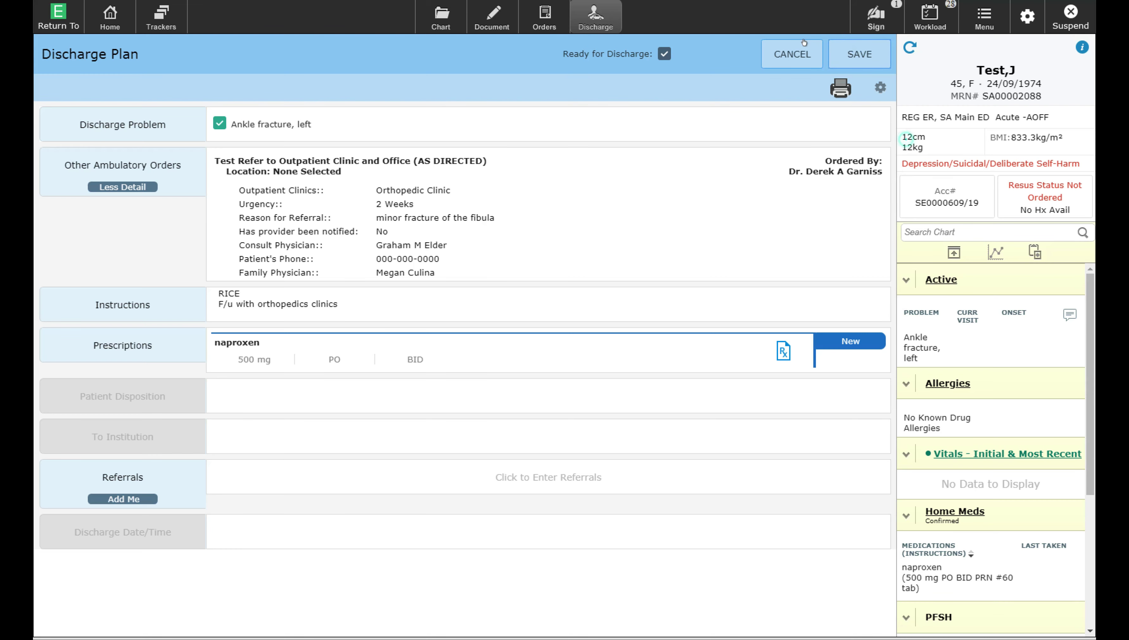
left_click(435, 7)
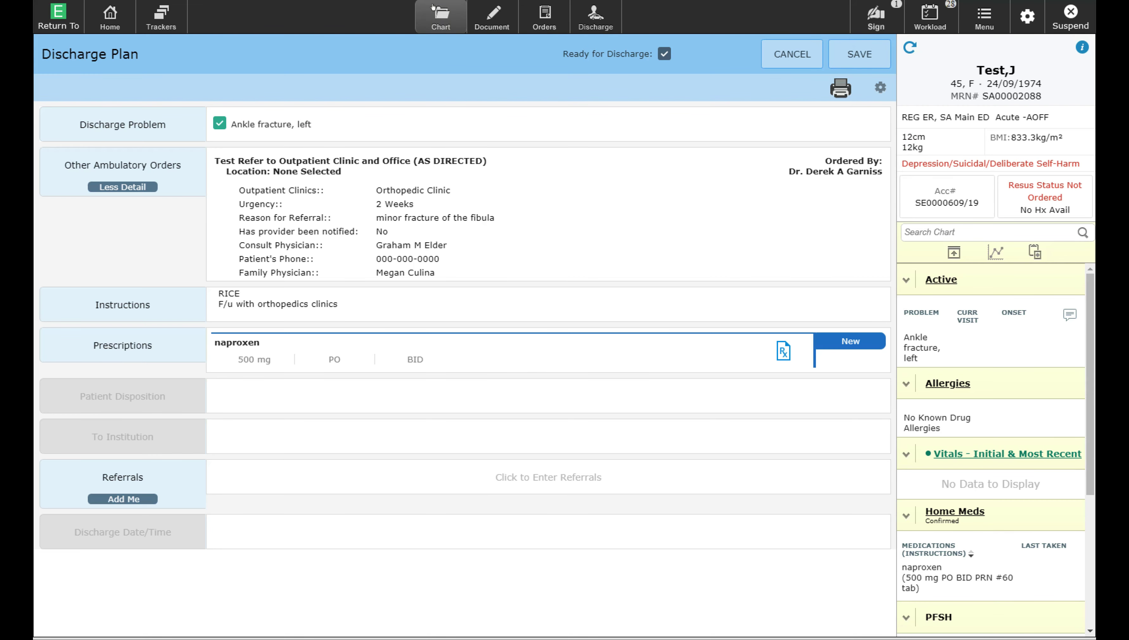